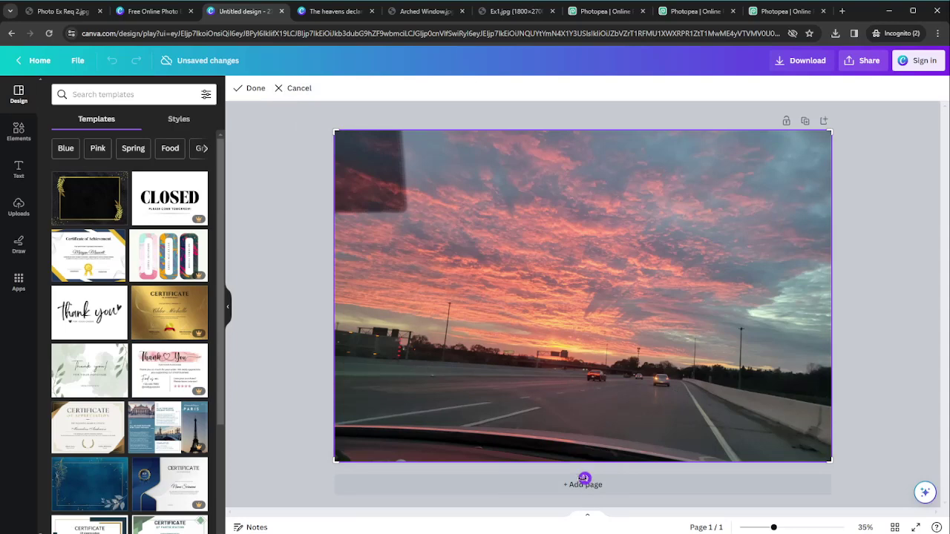
Straighten the tilted sunset photo and crop it to remove the dark mirror and the dashboard
{"action": "left_click_drag", "start_coordinate": [584, 478], "coordinate": [594, 485]}
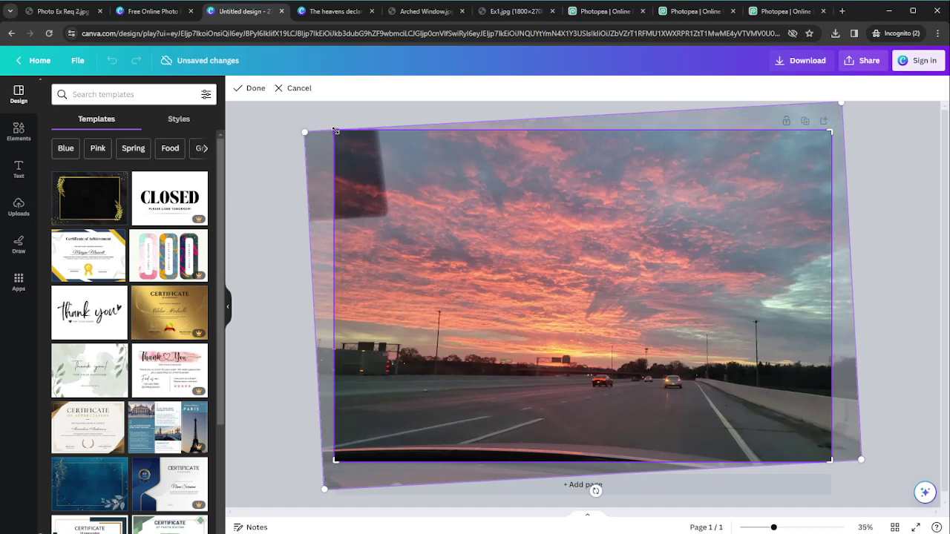
{"action": "left_click_drag", "start_coordinate": [338, 132], "coordinate": [390, 130]}
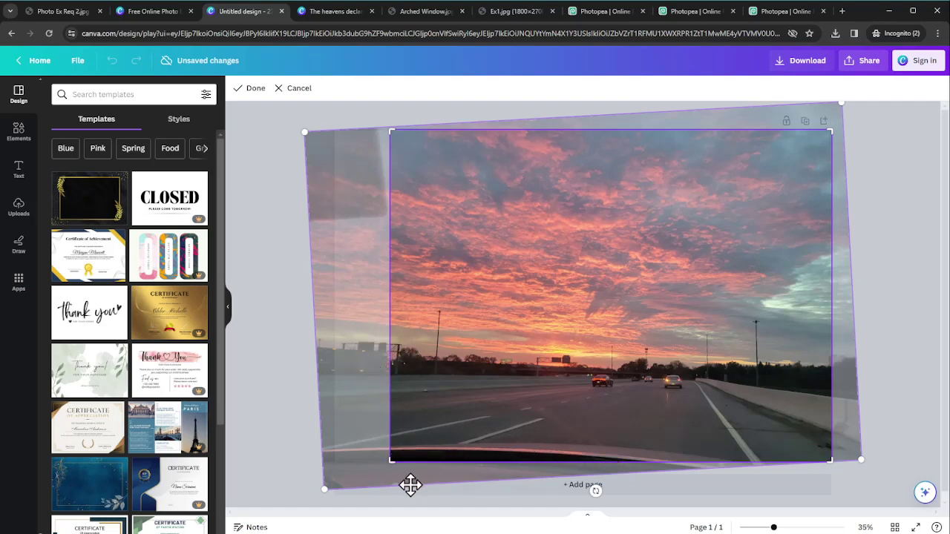
{"action": "left_click_drag", "start_coordinate": [387, 460], "coordinate": [402, 439]}
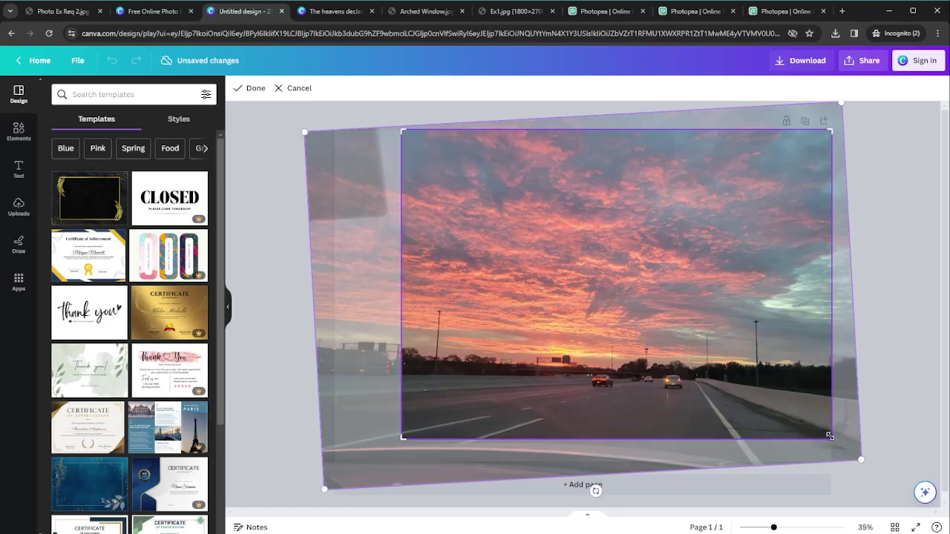
{"action": "left_click_drag", "start_coordinate": [829, 434], "coordinate": [812, 425]}
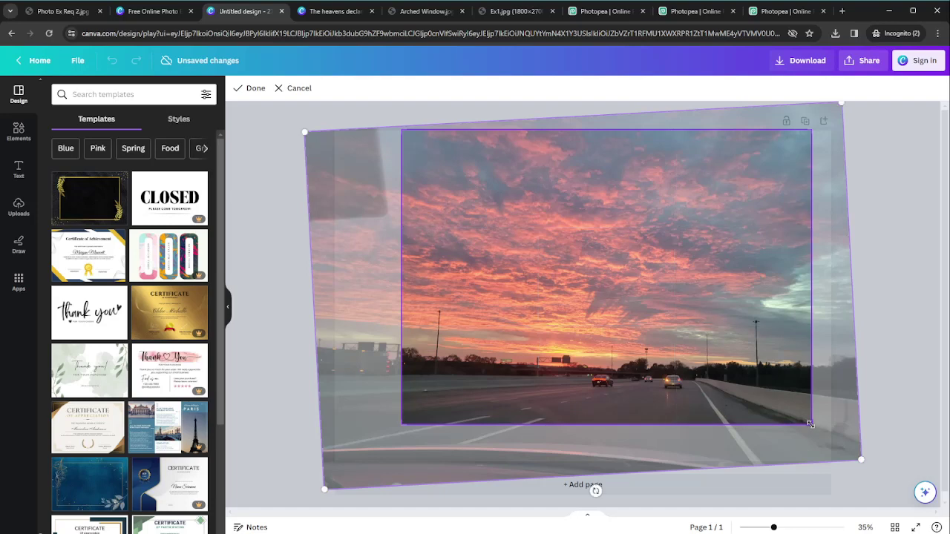
{"action": "left_click", "coordinate": [251, 91]}
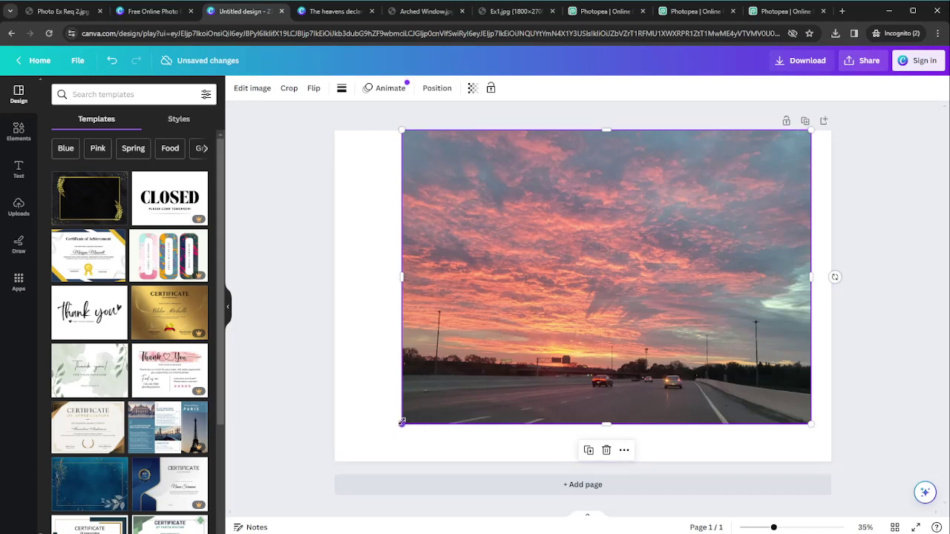
Enlarge and trim the cropped photo so that it exactly fills the page
{"action": "left_click_drag", "start_coordinate": [401, 422], "coordinate": [333, 470]}
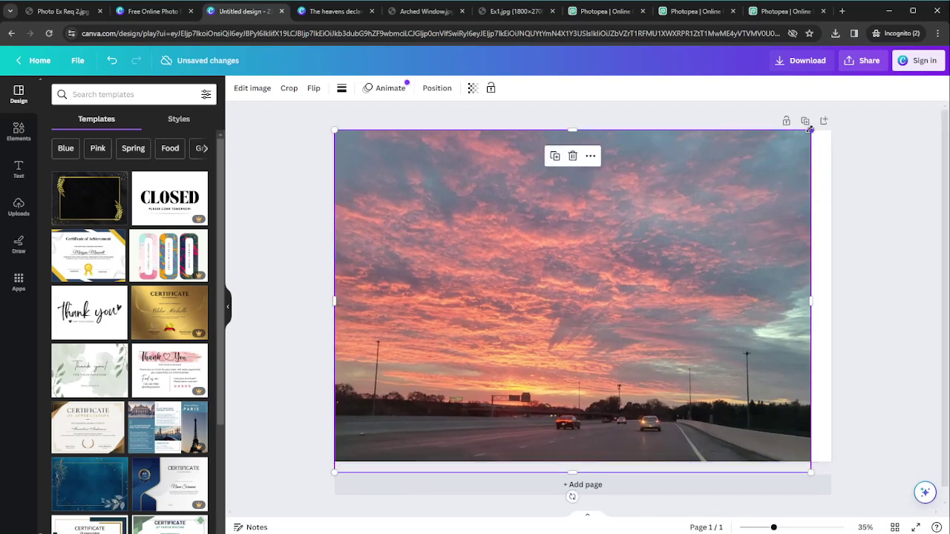
{"action": "left_click_drag", "start_coordinate": [810, 130], "coordinate": [831, 116]}
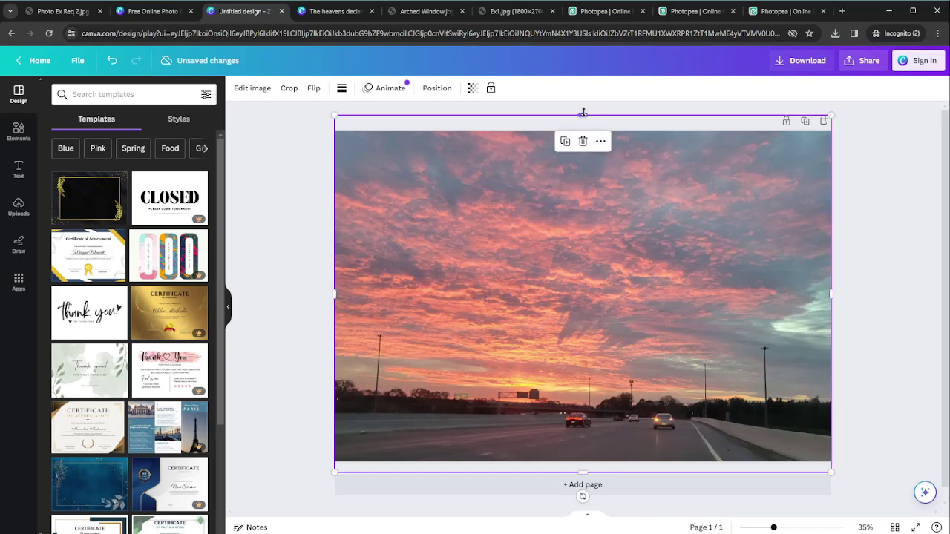
{"action": "left_click_drag", "start_coordinate": [584, 116], "coordinate": [583, 130]}
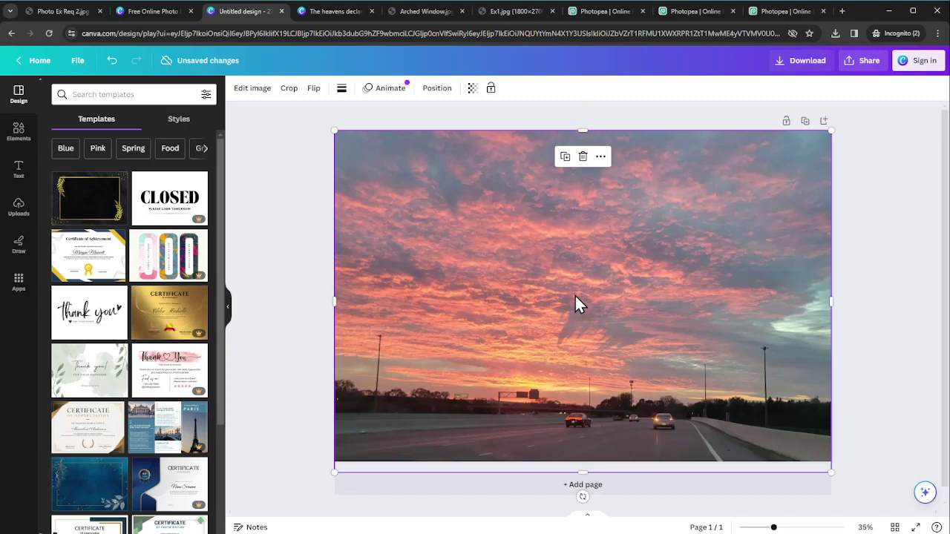
{"action": "left_click_drag", "start_coordinate": [576, 296], "coordinate": [573, 303]}
{"action": "left_click_drag", "start_coordinate": [583, 141], "coordinate": [582, 132]}
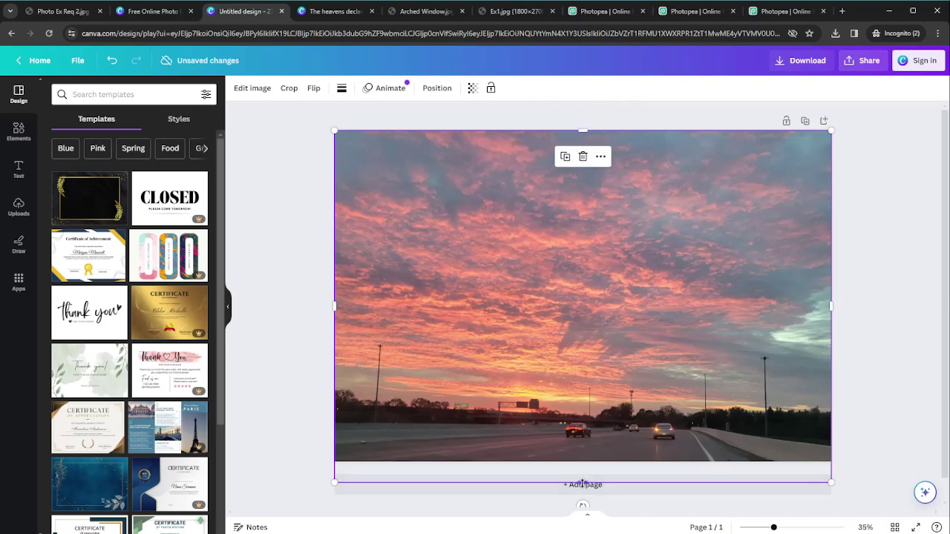
{"action": "left_click_drag", "start_coordinate": [583, 482], "coordinate": [583, 464]}
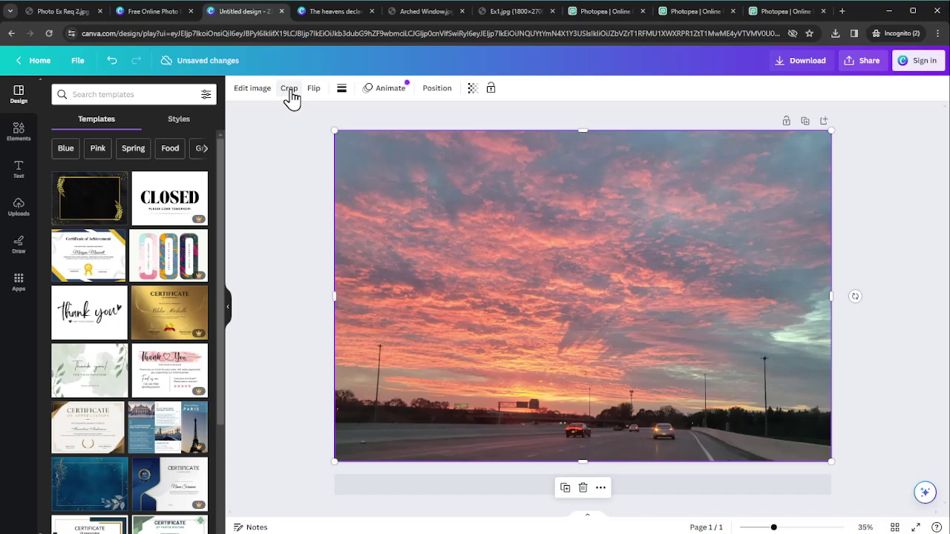
Test the sunset photo fully desaturated at -100, and set its saturation to 39
{"action": "left_click", "coordinate": [246, 95]}
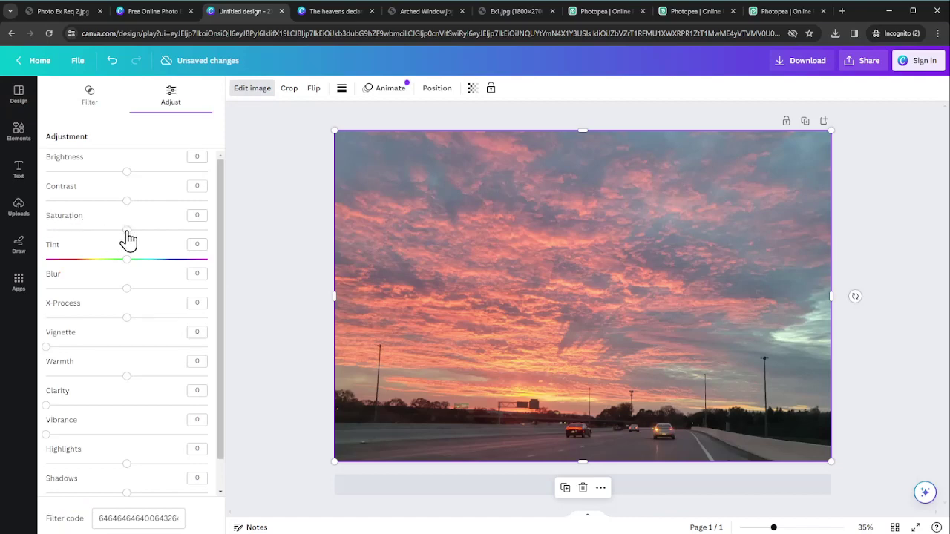
{"action": "left_click_drag", "start_coordinate": [127, 238], "coordinate": [36, 238]}
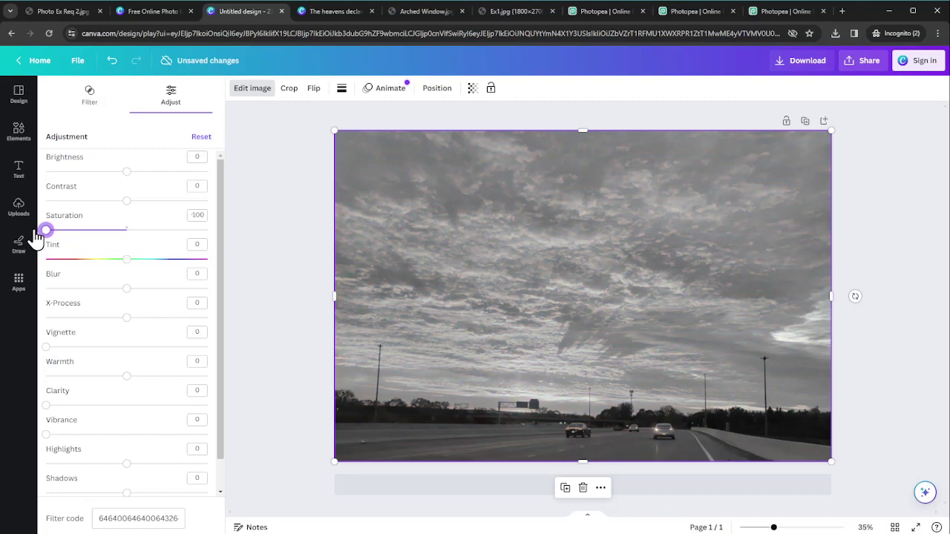
{"action": "left_click_drag", "start_coordinate": [35, 237], "coordinate": [159, 244]}
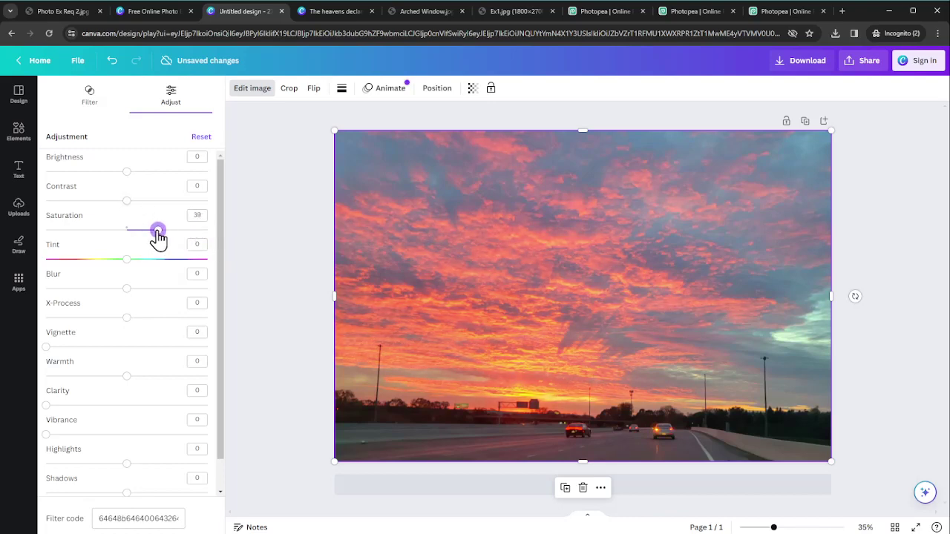
Set the photo's brightness to -17 and its contrast to 21
{"action": "left_click", "coordinate": [128, 175]}
{"action": "left_click_drag", "start_coordinate": [131, 178], "coordinate": [112, 187]}
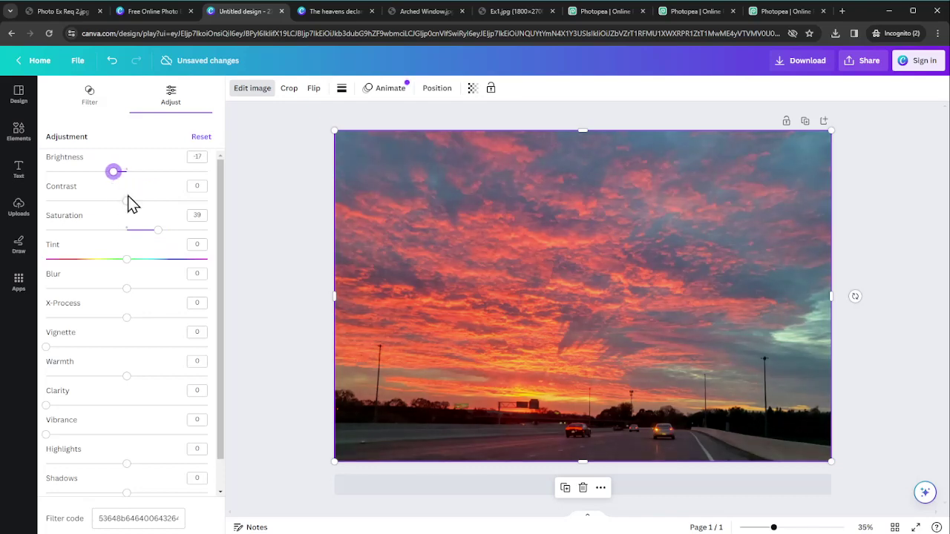
{"action": "left_click", "coordinate": [128, 204]}
{"action": "mouse_move", "coordinate": [129, 205]}
{"action": "left_mouse_down"}
{"action": "mouse_move", "coordinate": [194, 218]}
{"action": "mouse_move", "coordinate": [132, 210]}
{"action": "mouse_move", "coordinate": [51, 223]}
{"action": "mouse_move", "coordinate": [145, 215]}
{"action": "left_mouse_up"}
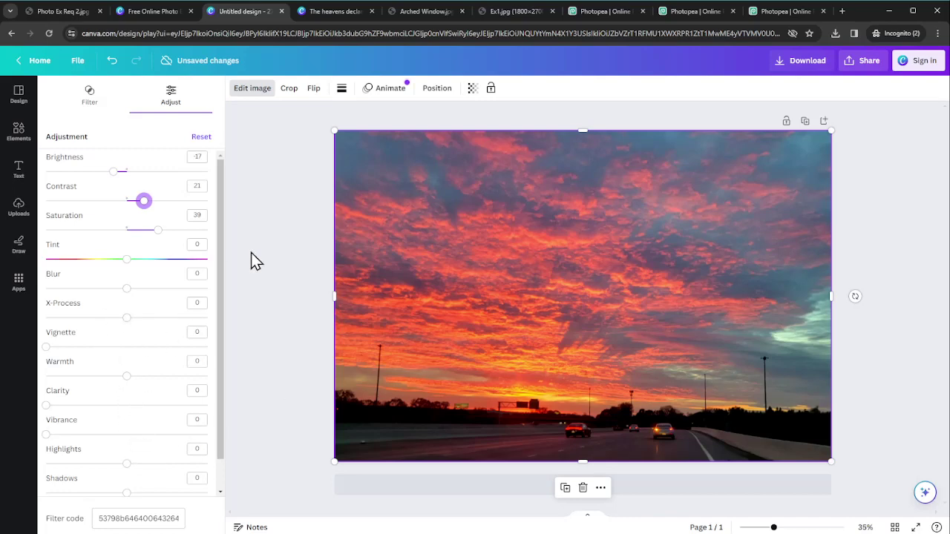
{"action": "left_click", "coordinate": [17, 171]}
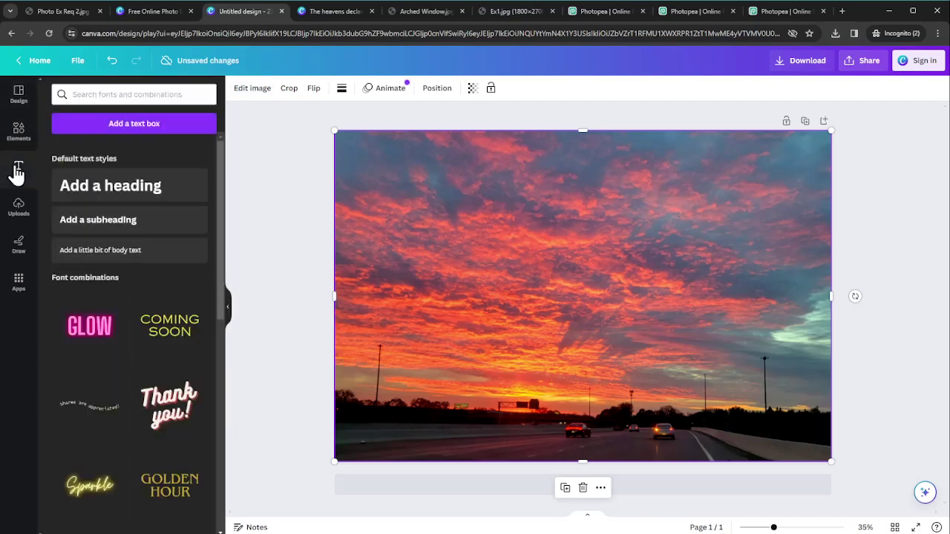
{"action": "left_click", "coordinate": [137, 126]}
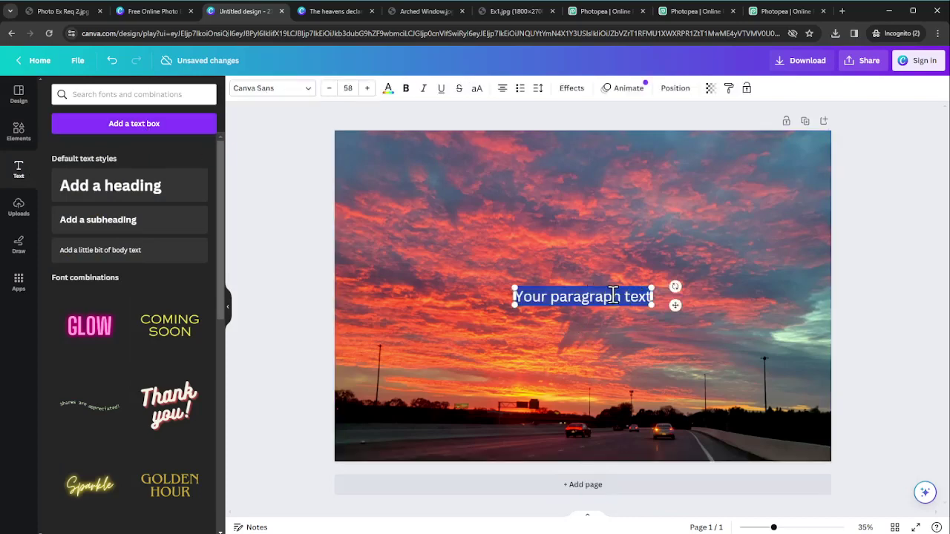
{"action": "key", "text": "BackSpace"}
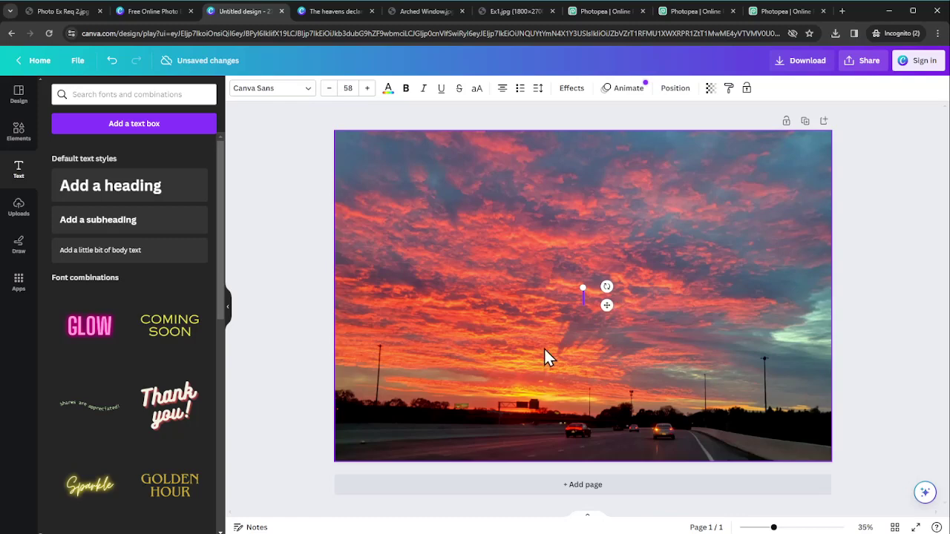
{"action": "left_click", "coordinate": [282, 289]}
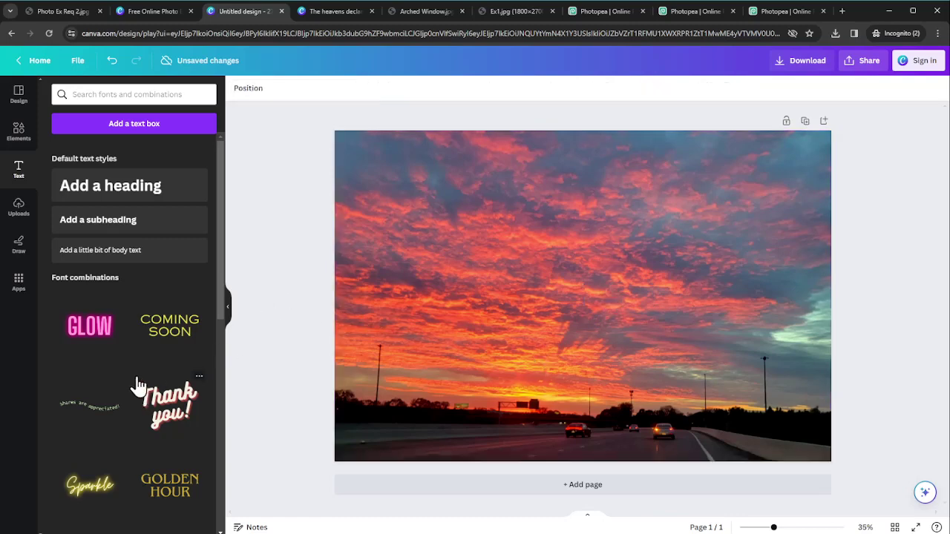
Add the glowing yellow "Sparkle" font combination to the photo and change its wording to "Hello"
{"action": "scroll", "coordinate": [139, 394], "scroll_direction": "down", "scroll_amount": 4}
{"action": "scroll", "coordinate": [143, 403], "scroll_direction": "down", "scroll_amount": 2}
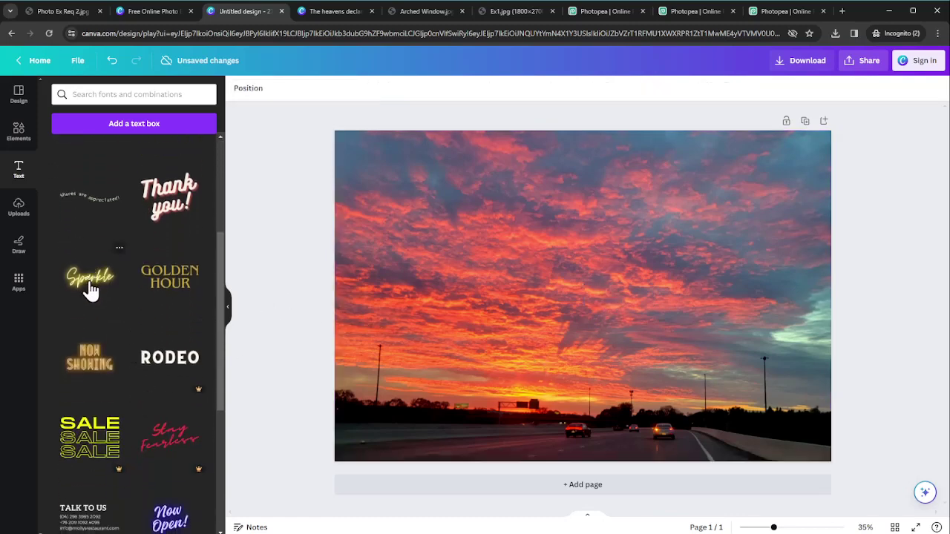
{"action": "left_click", "coordinate": [89, 288]}
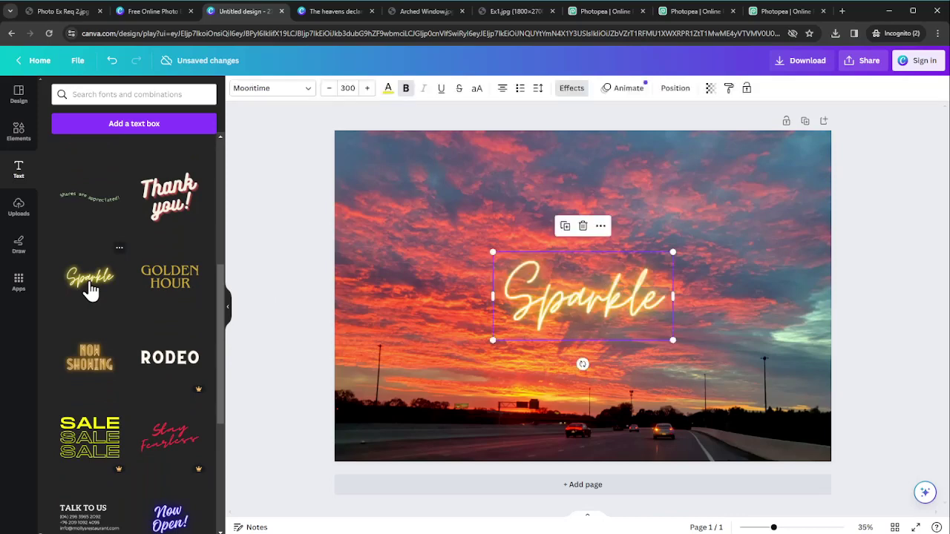
{"action": "double_click", "coordinate": [582, 296]}
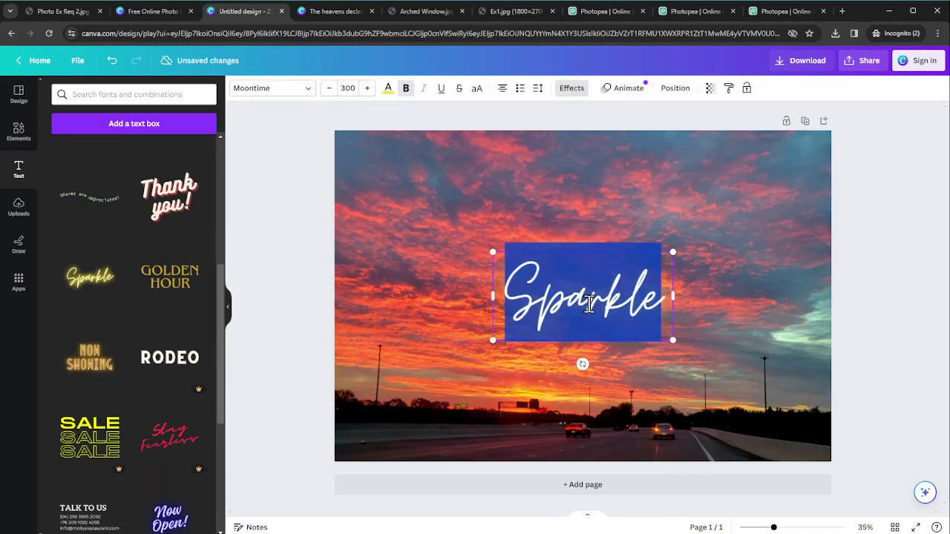
{"action": "type", "text": "Hello"}
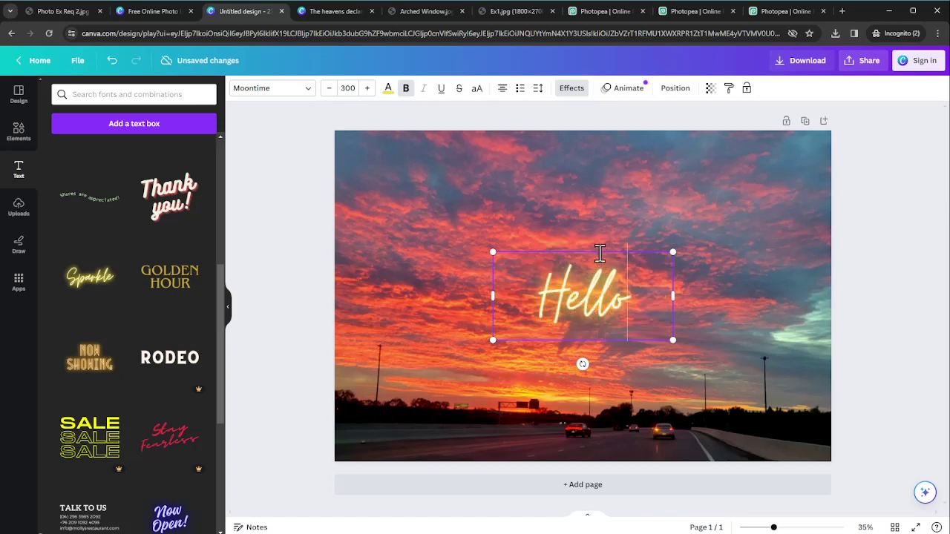
{"action": "double_click", "coordinate": [542, 297]}
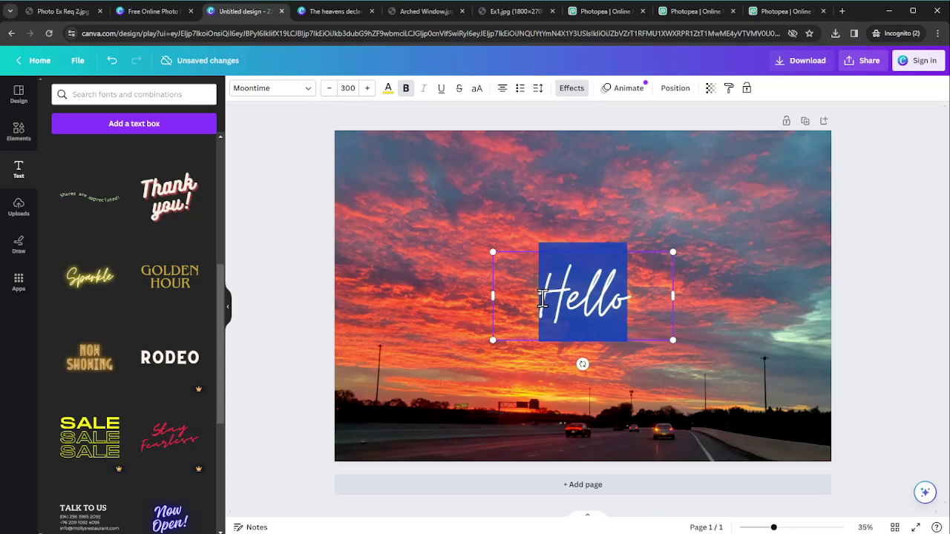
{"action": "left_click", "coordinate": [883, 273]}
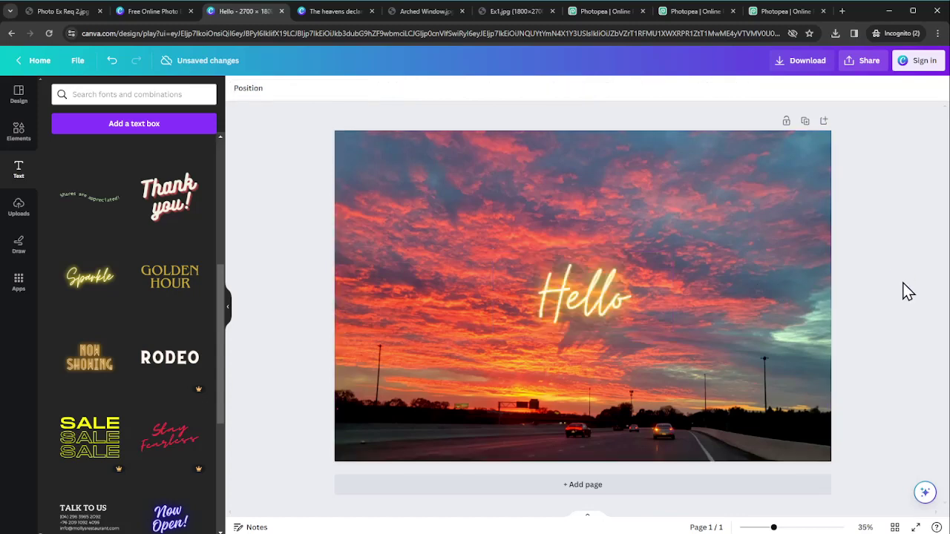
Browse the fonts available for the "Hello" text and enlarge the text to about size 406
{"action": "left_click", "coordinate": [565, 310]}
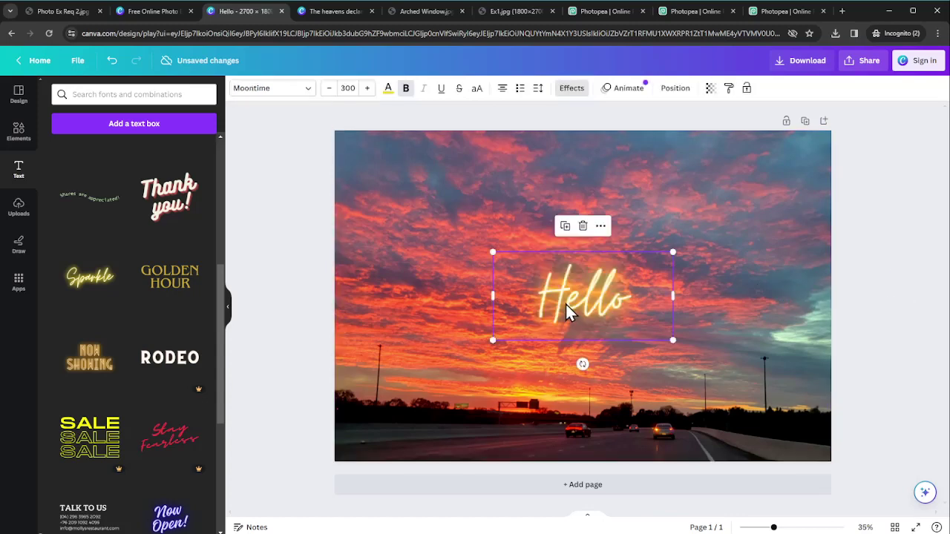
{"action": "left_click", "coordinate": [310, 89]}
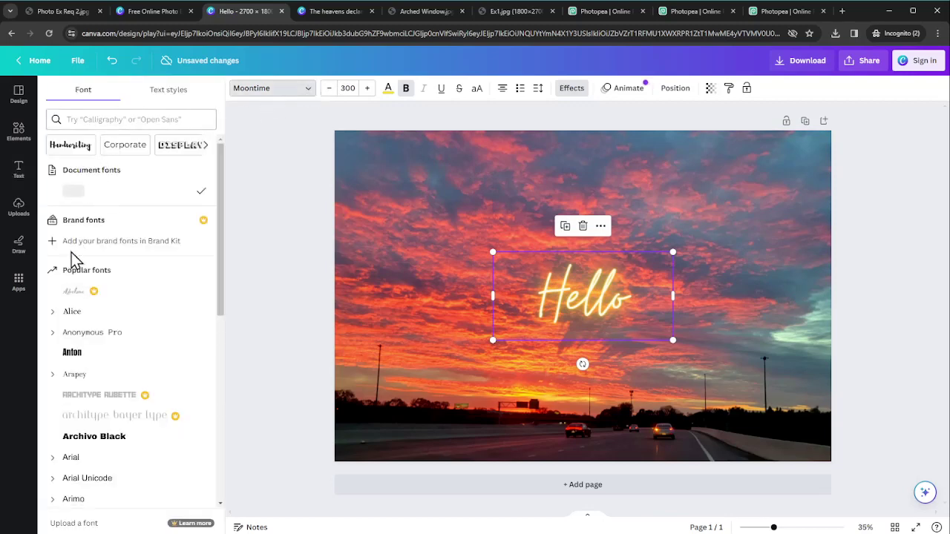
{"action": "scroll", "coordinate": [94, 391], "scroll_direction": "down", "scroll_amount": 1}
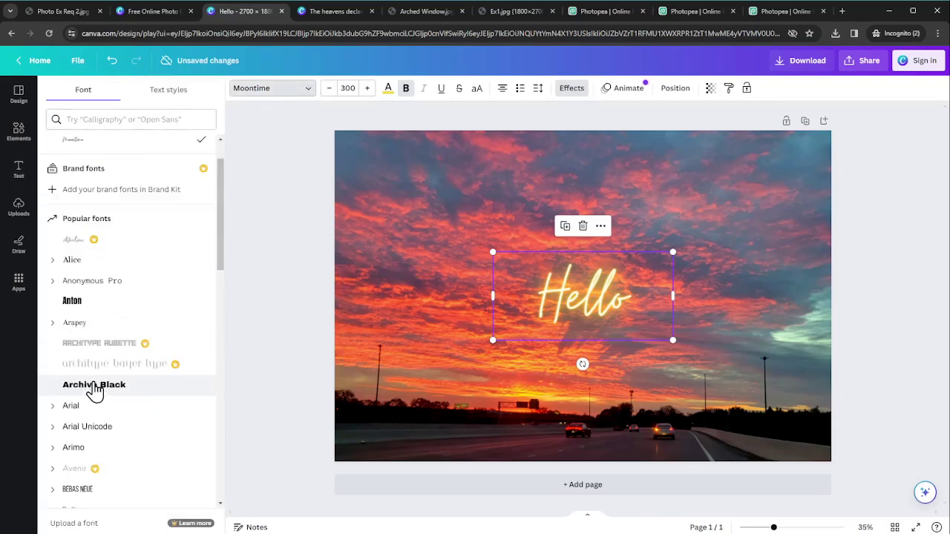
{"action": "scroll", "coordinate": [95, 391], "scroll_direction": "down", "scroll_amount": 3}
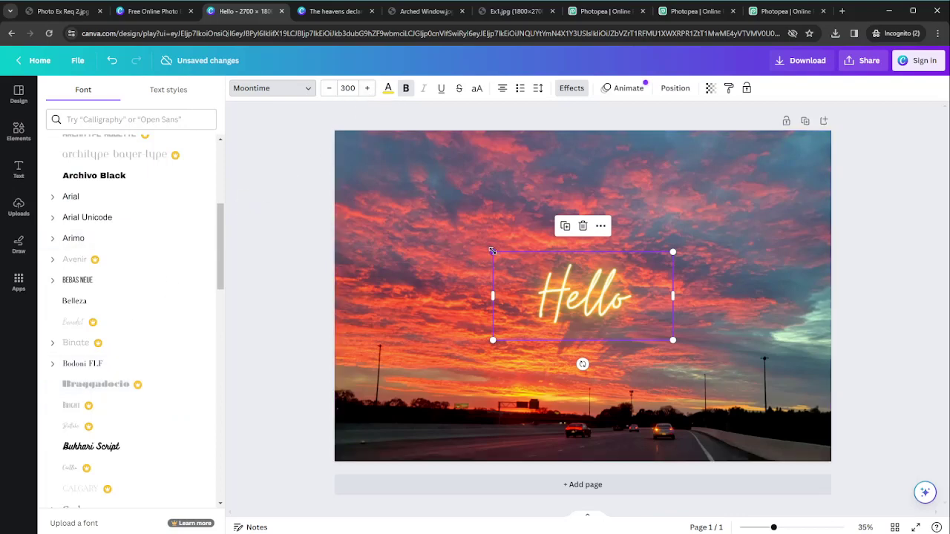
{"action": "left_click_drag", "start_coordinate": [492, 252], "coordinate": [429, 220]}
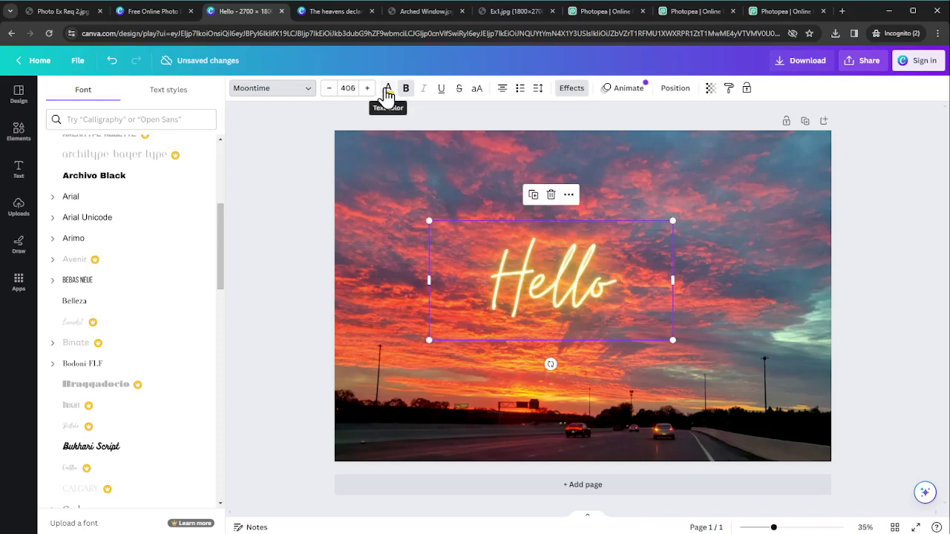
Try the preset pink on the "Hello" text and recolor it with the custom green #3DA42D
{"action": "left_click", "coordinate": [385, 95]}
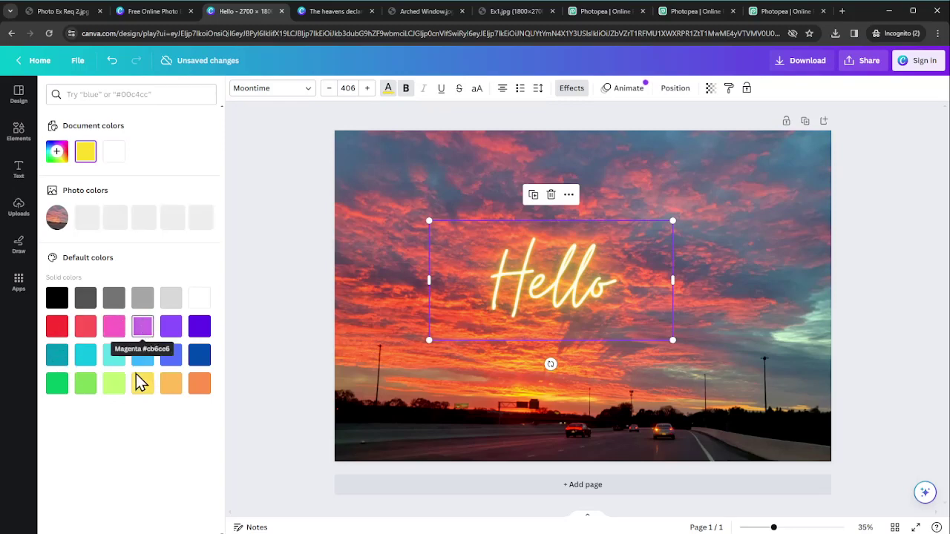
{"action": "left_click", "coordinate": [115, 327]}
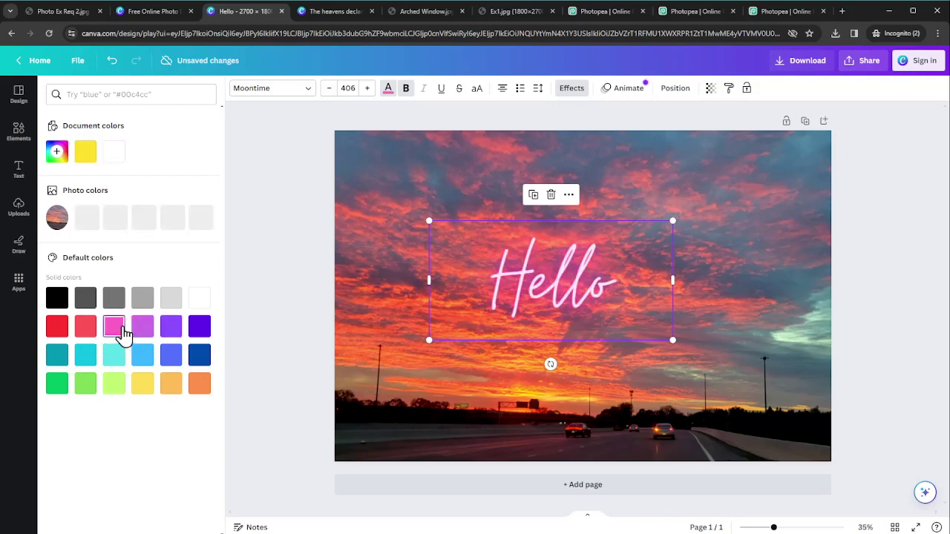
{"action": "left_click", "coordinate": [56, 153]}
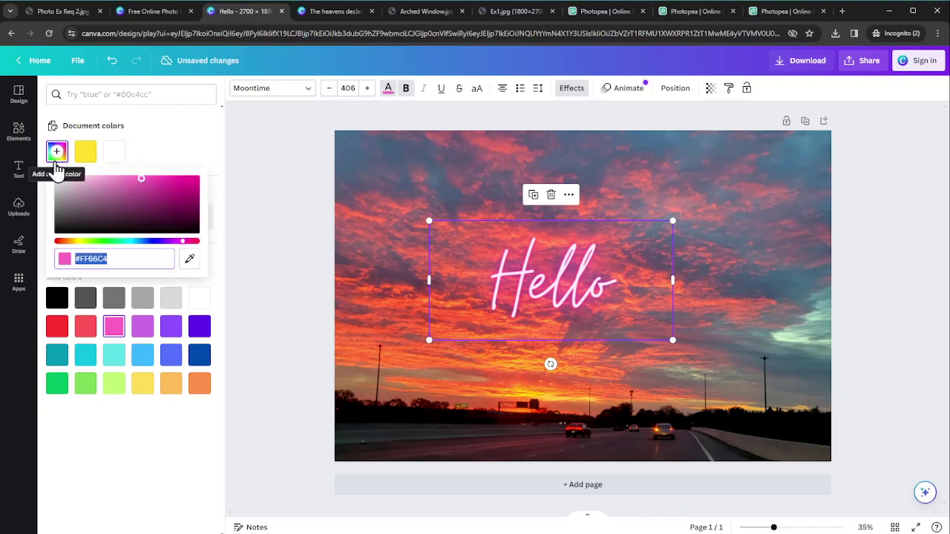
{"action": "left_click", "coordinate": [160, 196]}
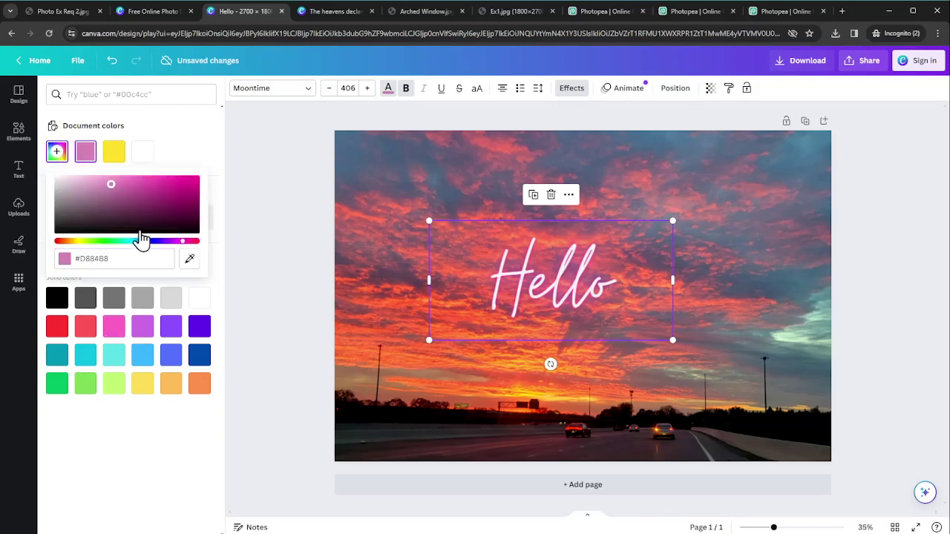
{"action": "left_click_drag", "start_coordinate": [79, 244], "coordinate": [127, 245]}
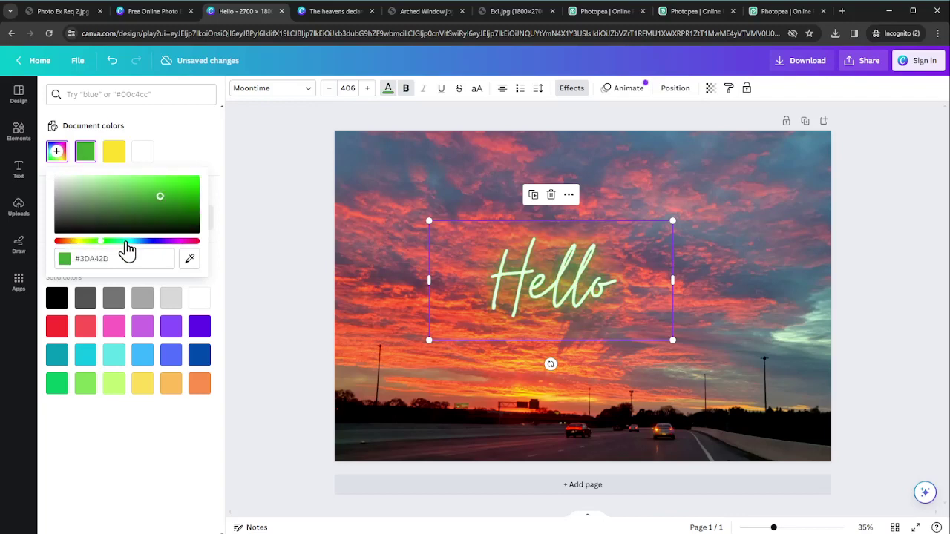
Recolor the "Hello" text with the golden yellow #FFCA3C sampled from the sunset and set its Neon intensity to 52
{"action": "left_click", "coordinate": [190, 260]}
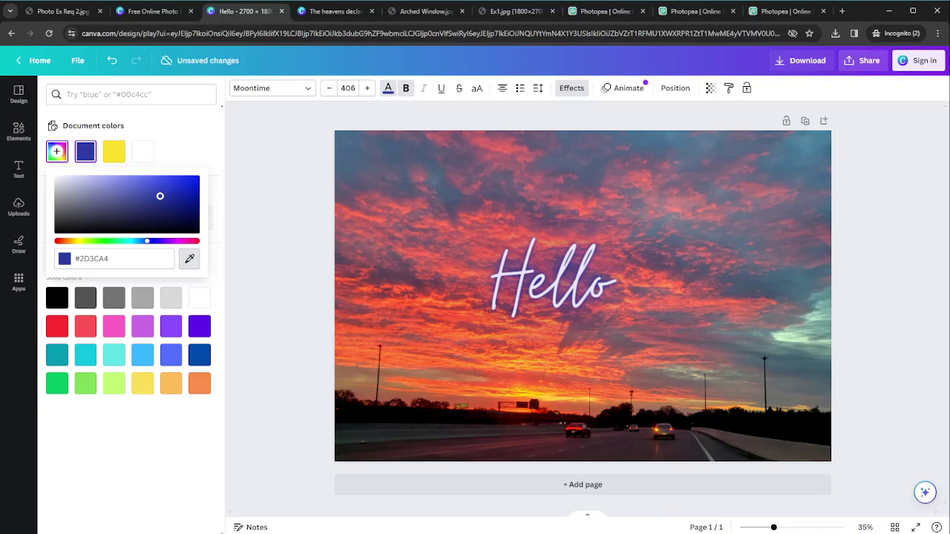
{"action": "left_click", "coordinate": [547, 399]}
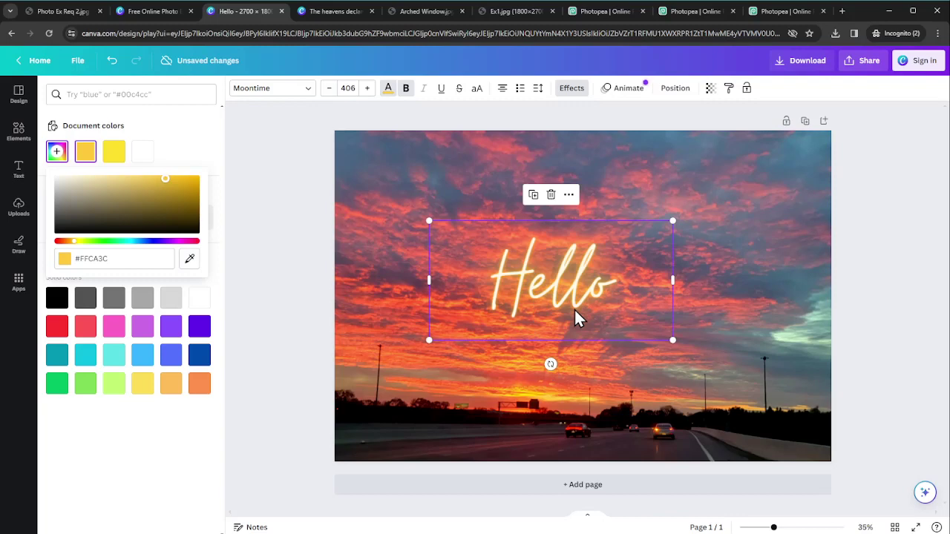
{"action": "left_click", "coordinate": [569, 93]}
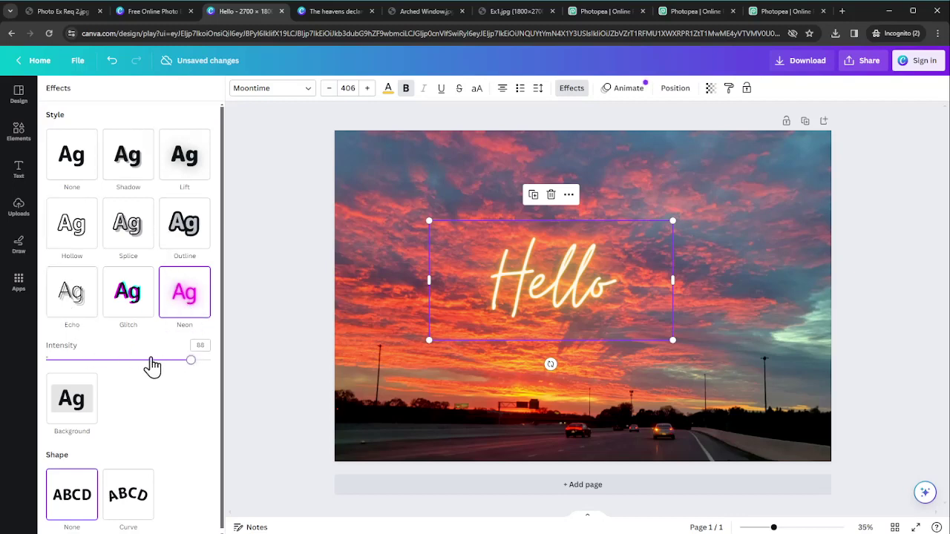
{"action": "mouse_move", "coordinate": [148, 363]}
{"action": "left_mouse_down"}
{"action": "mouse_move", "coordinate": [86, 369]}
{"action": "mouse_move", "coordinate": [152, 375]}
{"action": "left_mouse_up"}
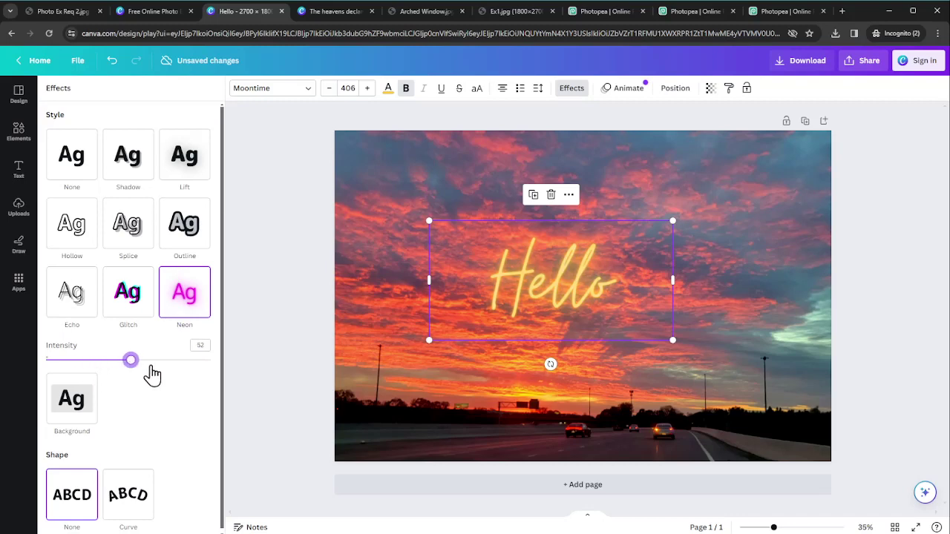
Try the Outline and Shadow effects on the "Hello" text, and reapply the Neon effect at intensity 50
{"action": "left_click", "coordinate": [191, 251]}
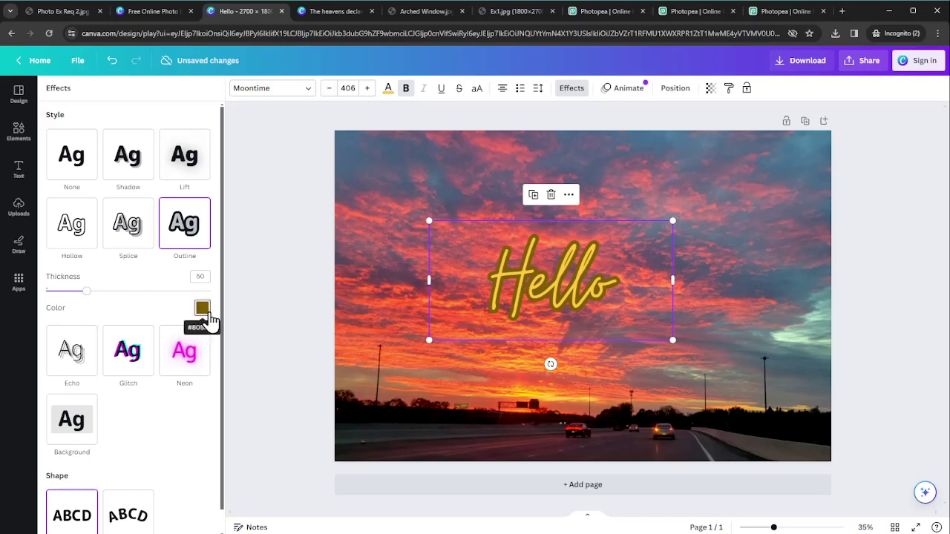
{"action": "left_click", "coordinate": [141, 164]}
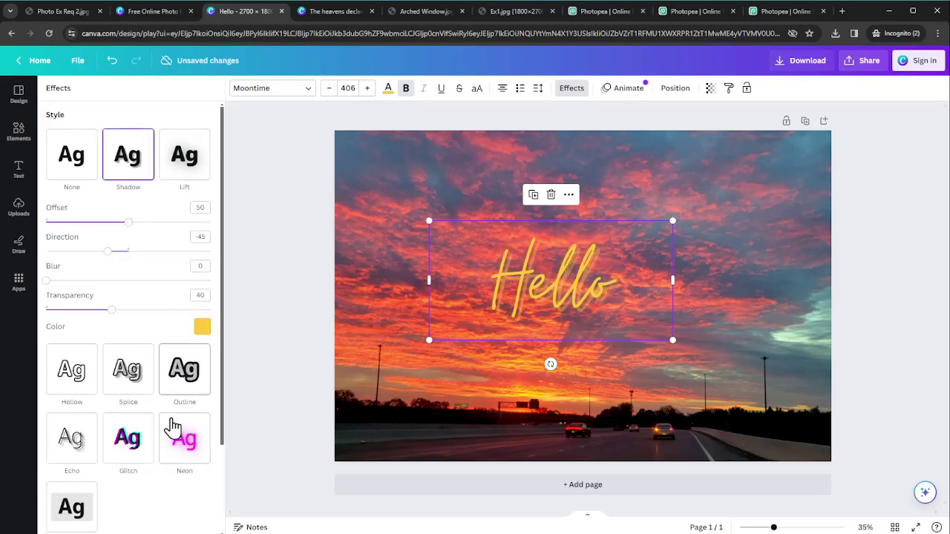
{"action": "left_click", "coordinate": [185, 442]}
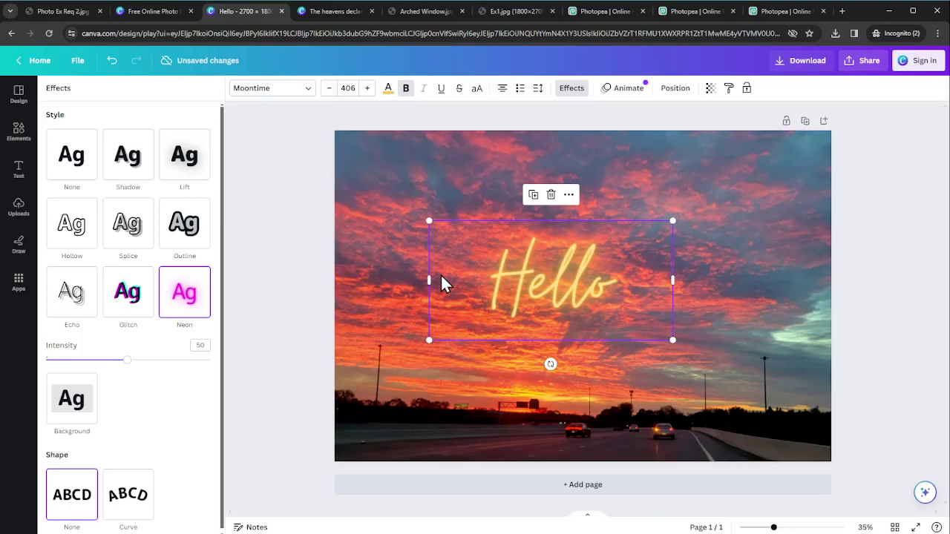
Browse the elements library and search it for "Star"
{"action": "left_click", "coordinate": [16, 135]}
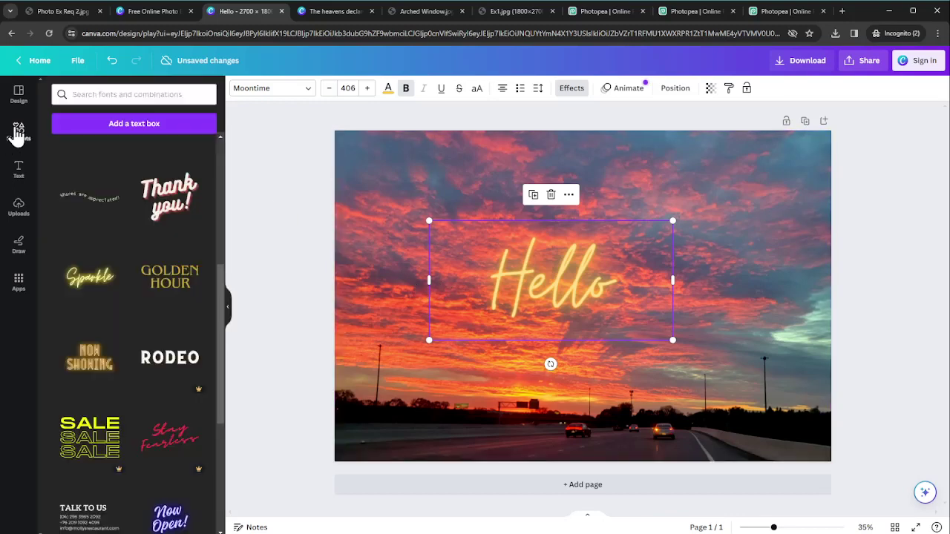
{"action": "left_click", "coordinate": [17, 135]}
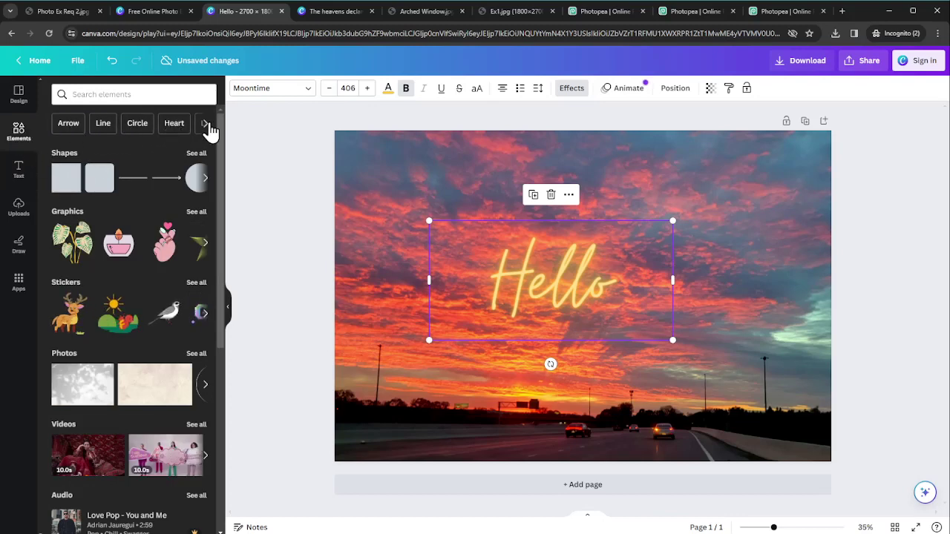
{"action": "left_click", "coordinate": [206, 123]}
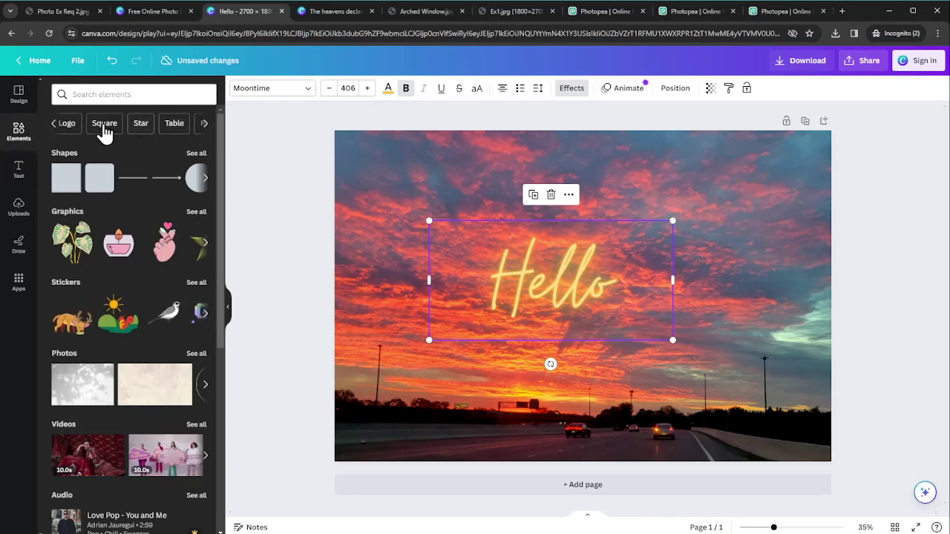
{"action": "left_click", "coordinate": [141, 125]}
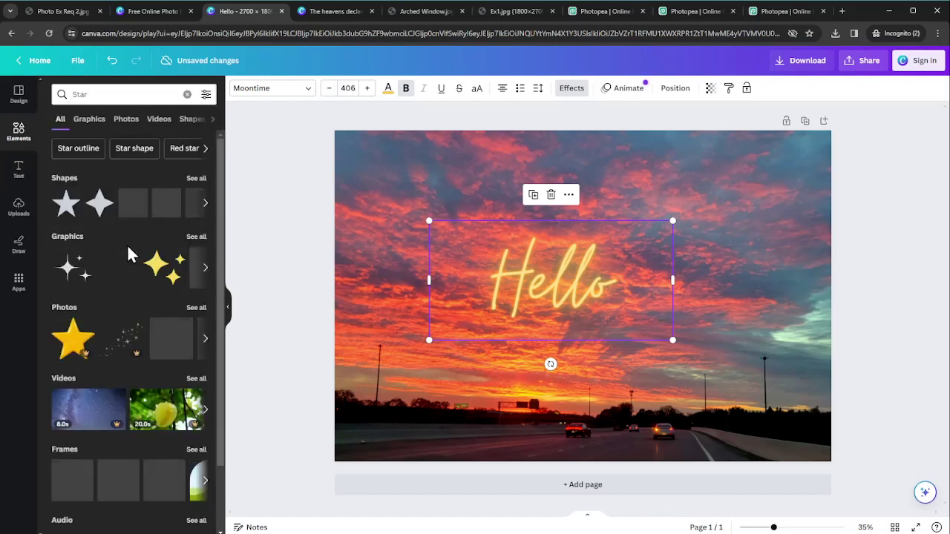
{"action": "left_click", "coordinate": [83, 94]}
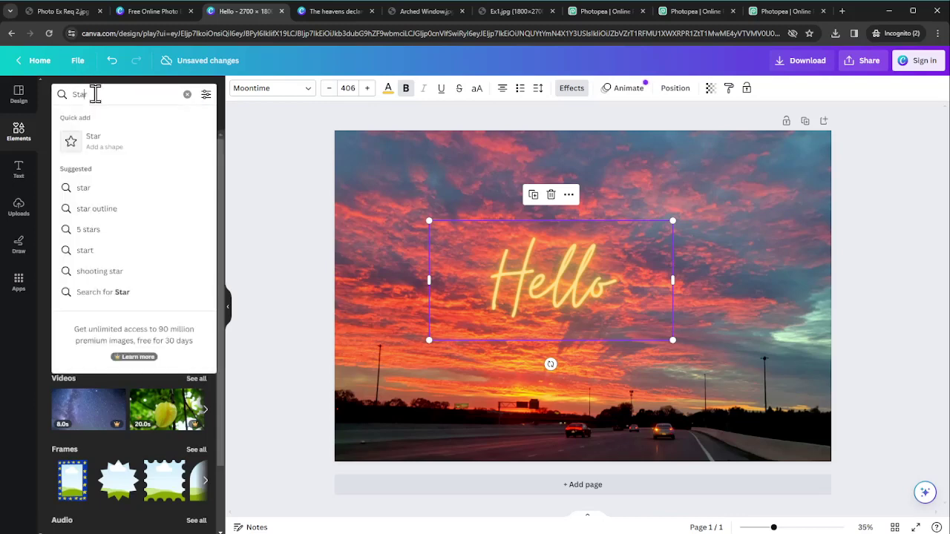
{"action": "key", "text": "Return"}
Place the gold ornate corner graphic from a "border" search in the photo's upper-right corner, slightly reduced in size
{"action": "left_click_drag", "start_coordinate": [68, 95], "coordinate": [120, 97]}
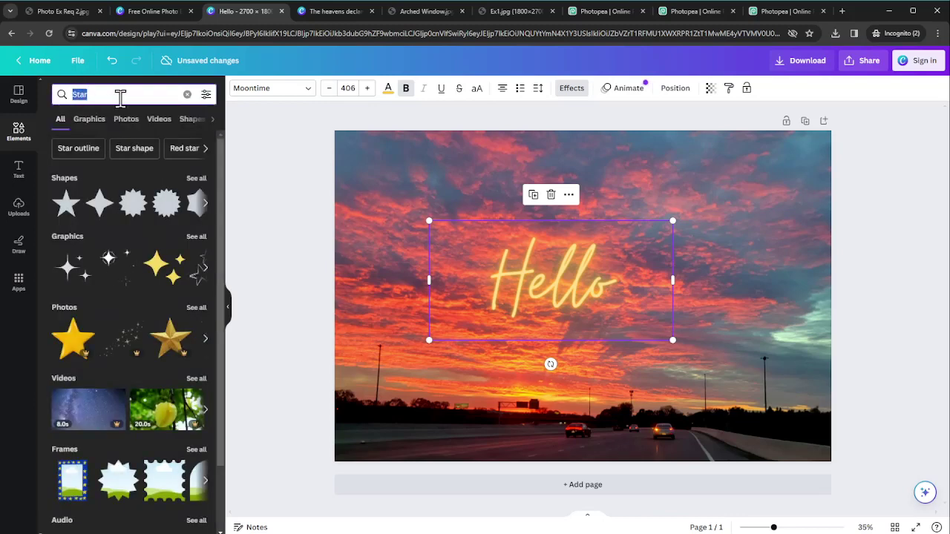
{"action": "type", "text": "border"}
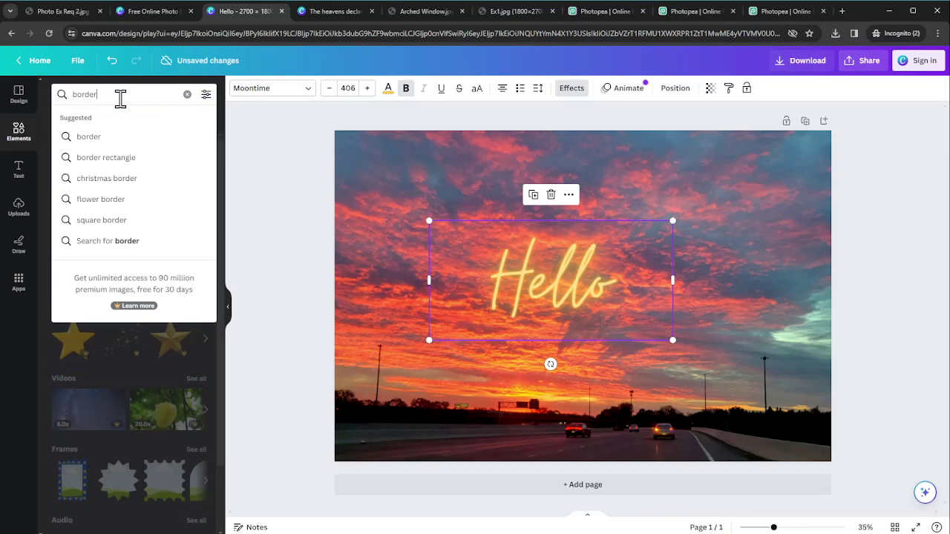
{"action": "key", "text": "Return"}
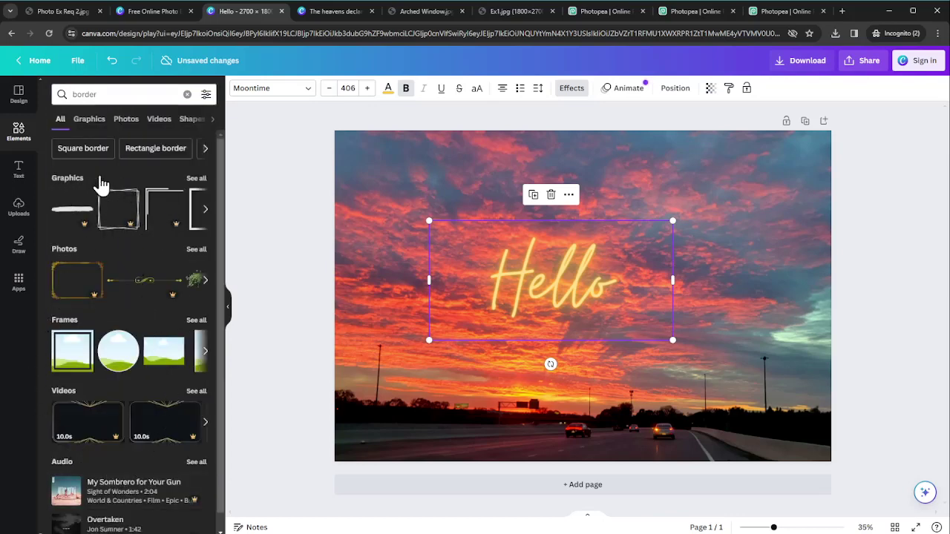
{"action": "left_click", "coordinate": [195, 180]}
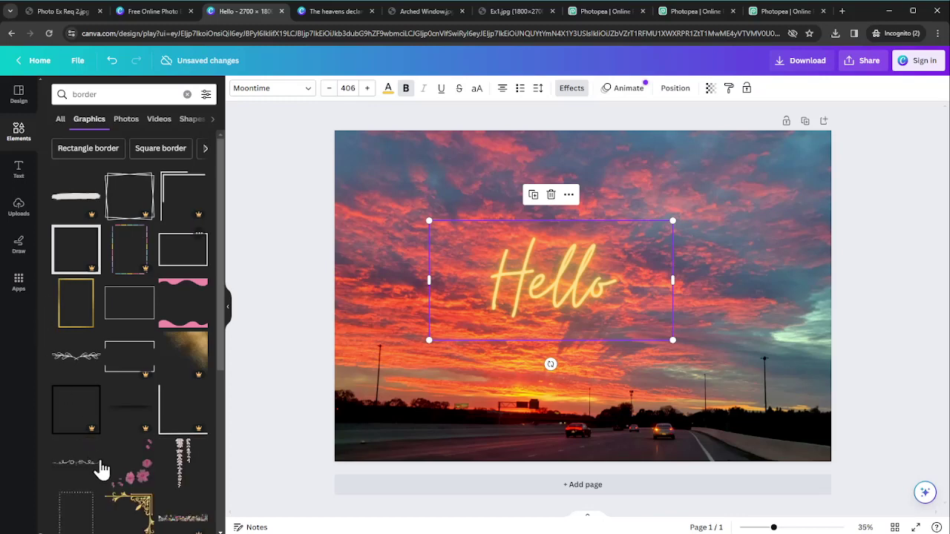
{"action": "scroll", "coordinate": [130, 278], "scroll_direction": "down", "scroll_amount": 1}
{"action": "scroll", "coordinate": [130, 284], "scroll_direction": "down", "scroll_amount": 5}
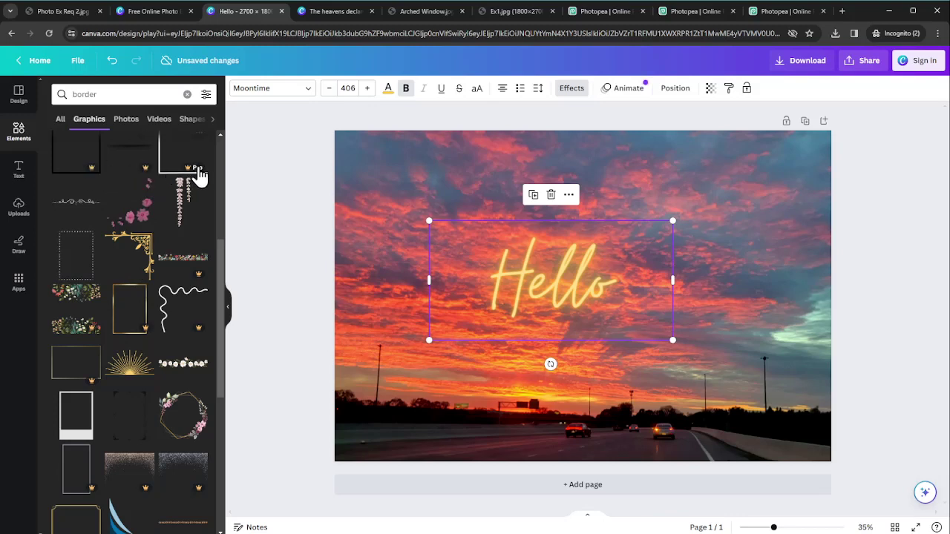
{"action": "left_click", "coordinate": [143, 260]}
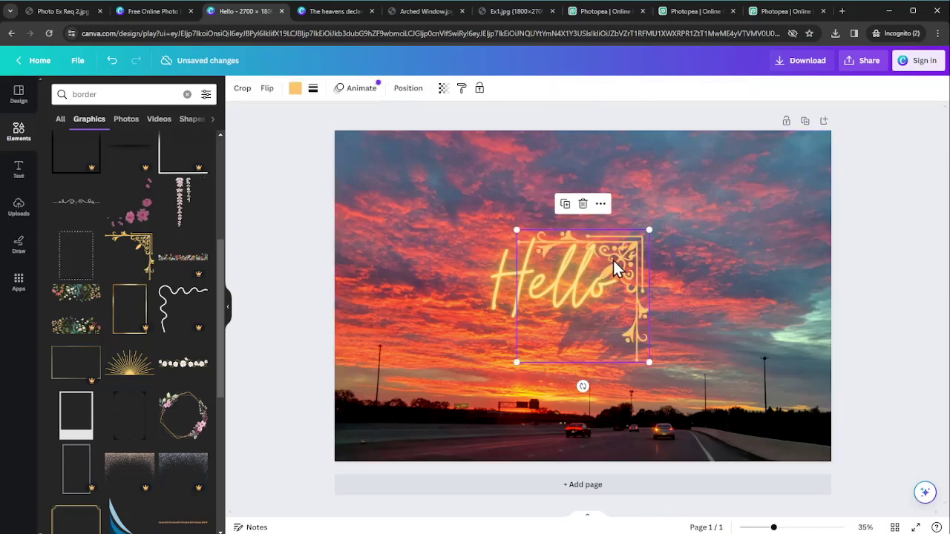
{"action": "left_click_drag", "start_coordinate": [627, 248], "coordinate": [804, 156]}
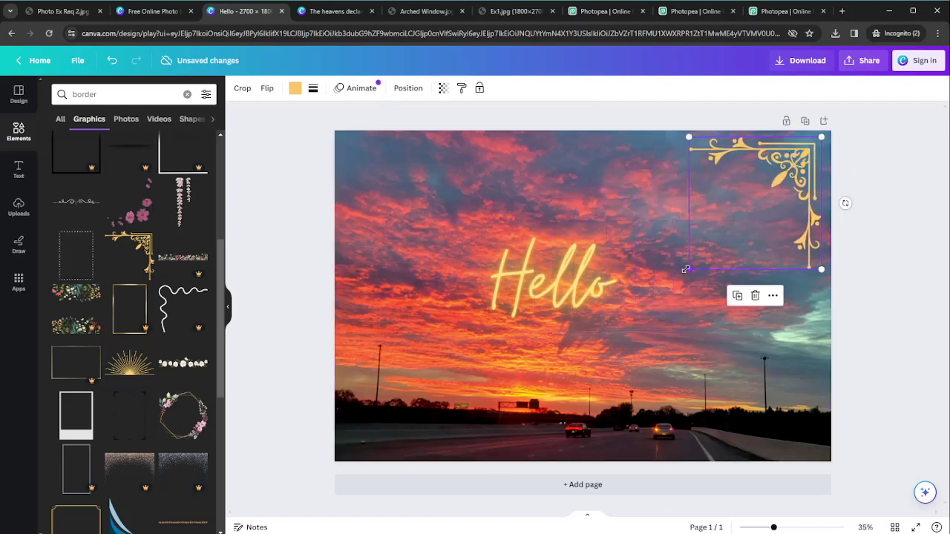
{"action": "left_click_drag", "start_coordinate": [676, 281], "coordinate": [783, 241]}
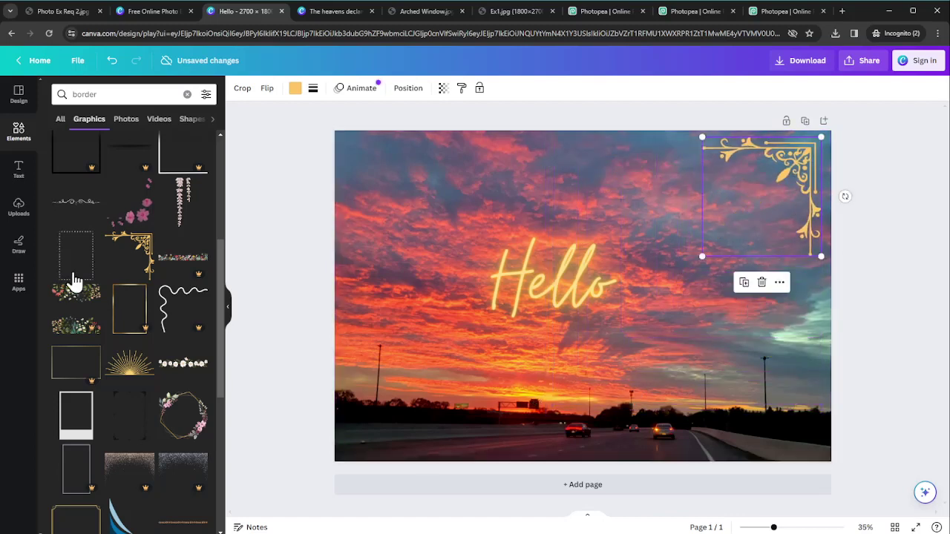
Recolor the corner ornament with colors sampled from the photo, trying #FFBA00 and settling on the pale green #BBDFC3
{"action": "left_click", "coordinate": [295, 90]}
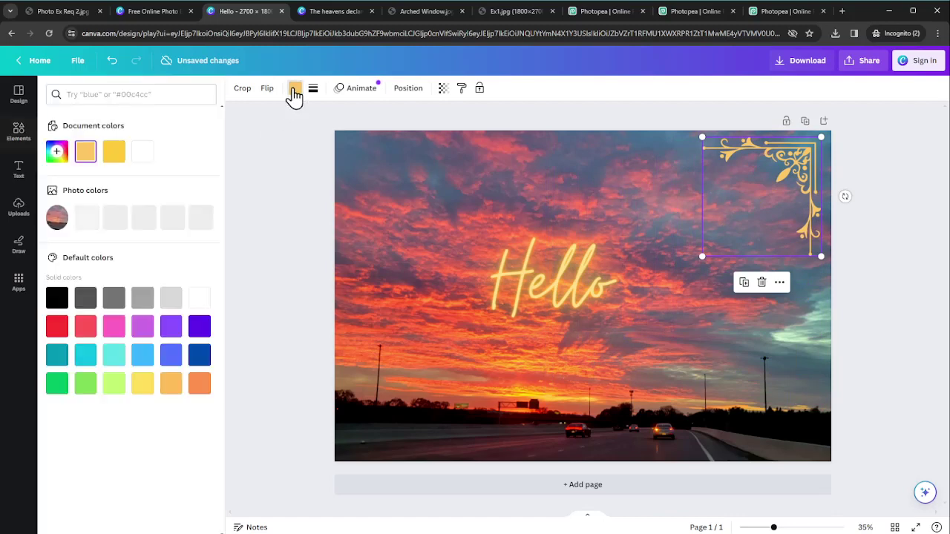
{"action": "left_click", "coordinate": [55, 153]}
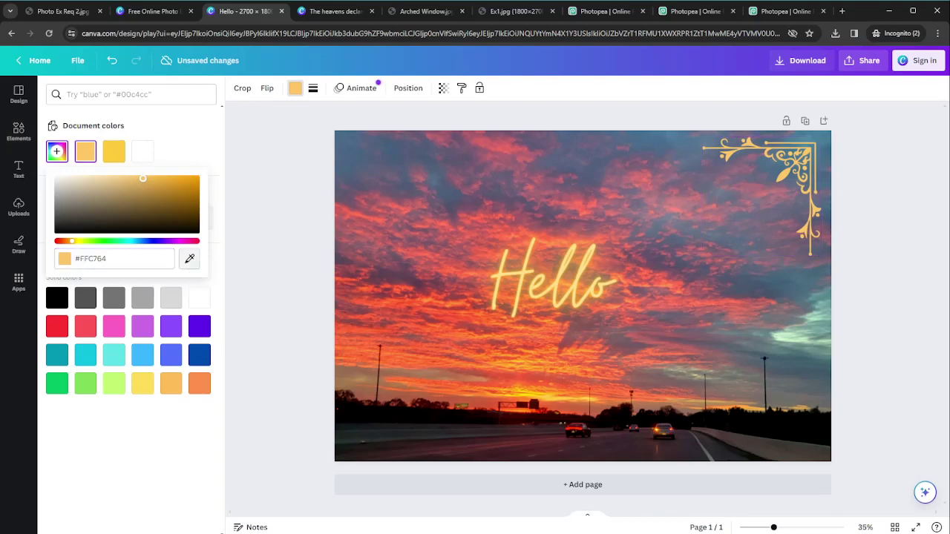
{"action": "left_click", "coordinate": [533, 397]}
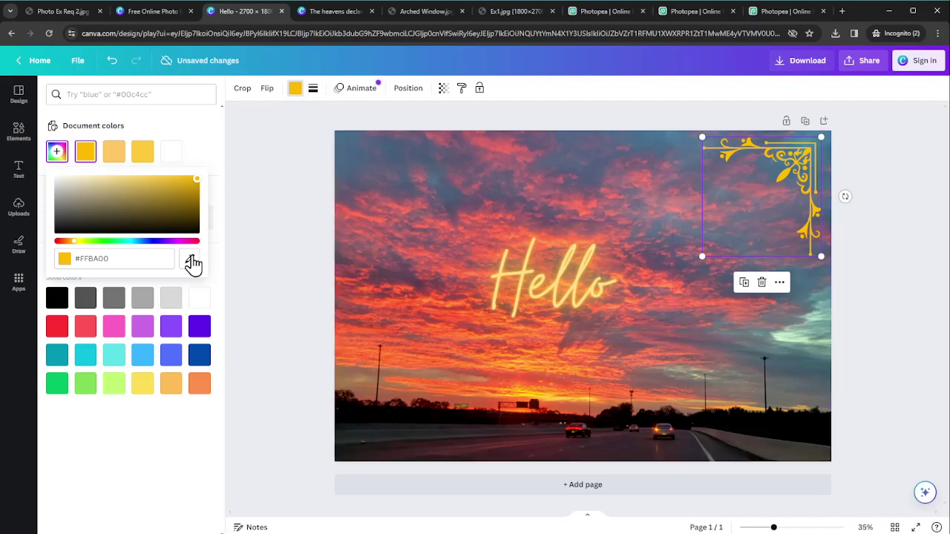
{"action": "left_click", "coordinate": [785, 345]}
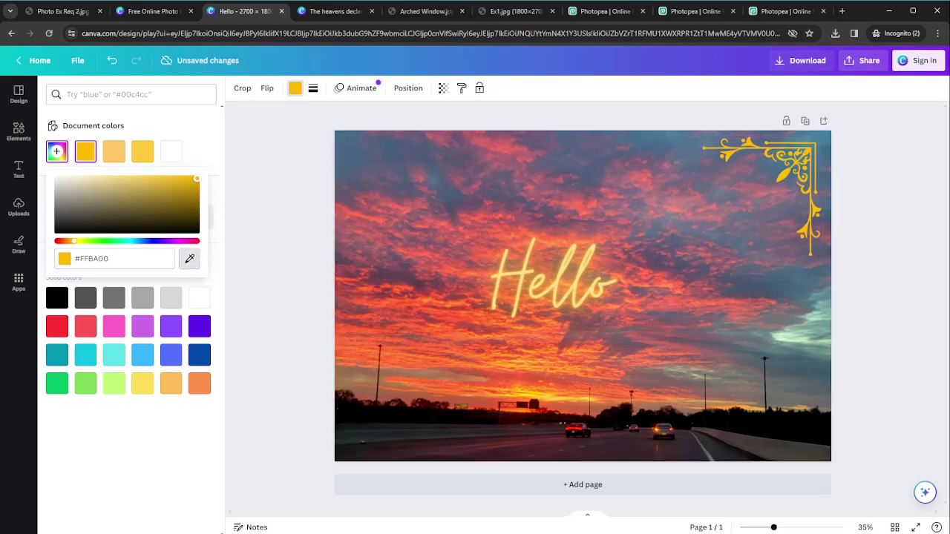
{"action": "left_click", "coordinate": [785, 338]}
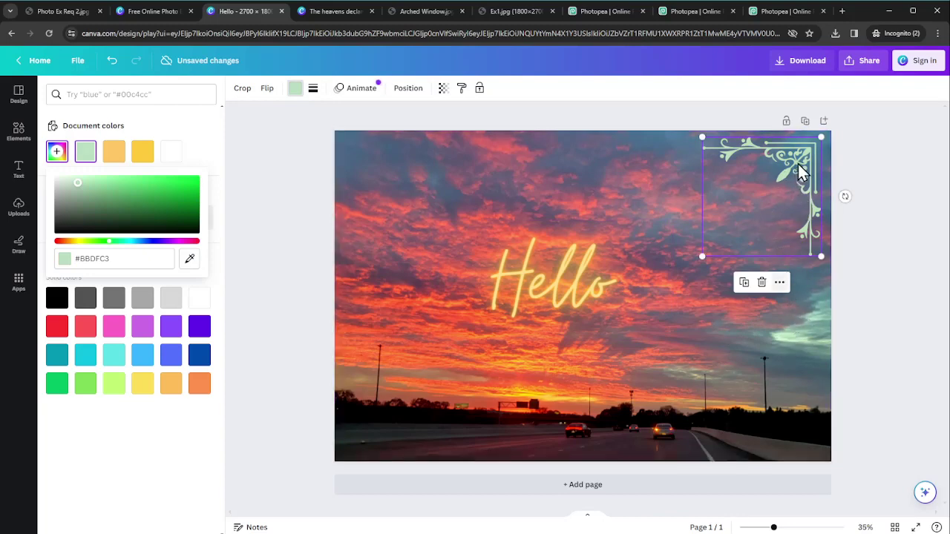
Move the ornament to the photo's upper-left corner and flip it horizontally to fit that corner
{"action": "left_click_drag", "start_coordinate": [797, 164], "coordinate": [453, 172]}
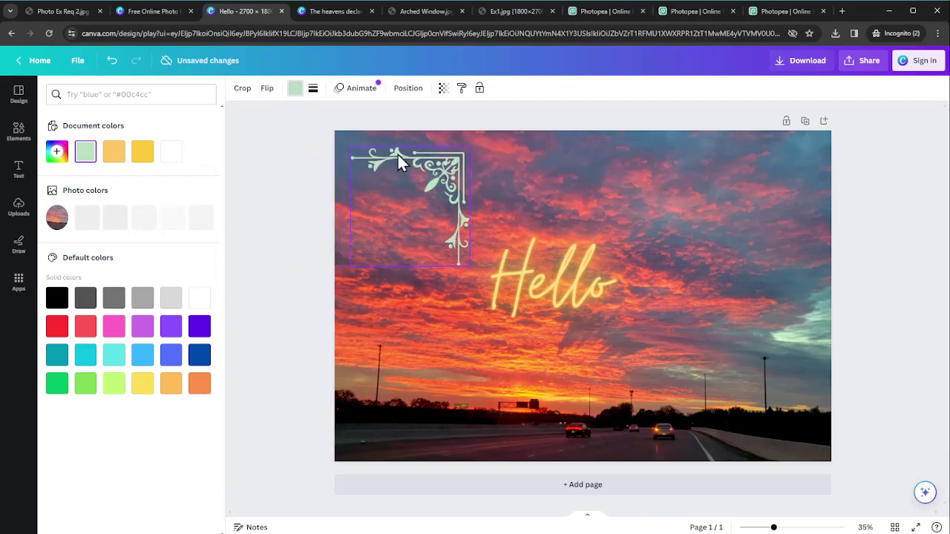
{"action": "left_click", "coordinate": [264, 92]}
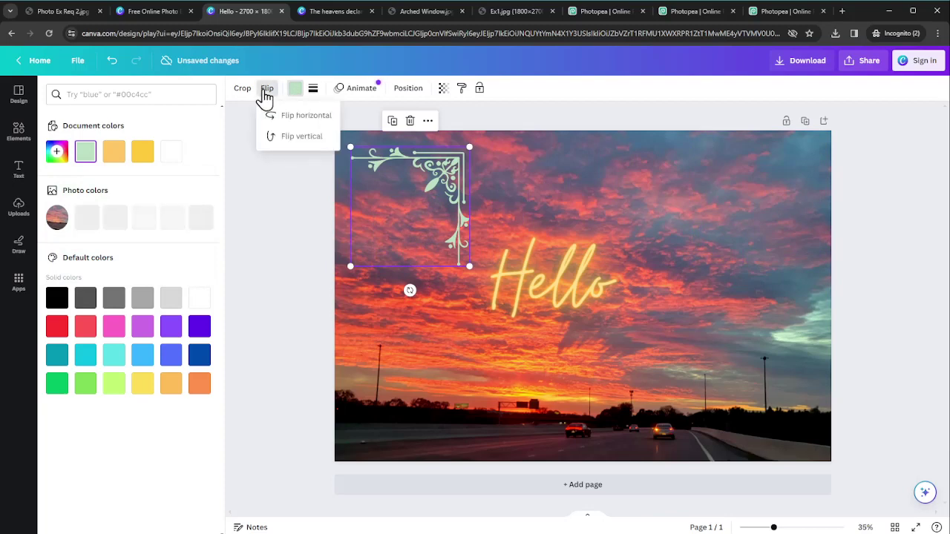
{"action": "left_click", "coordinate": [279, 117]}
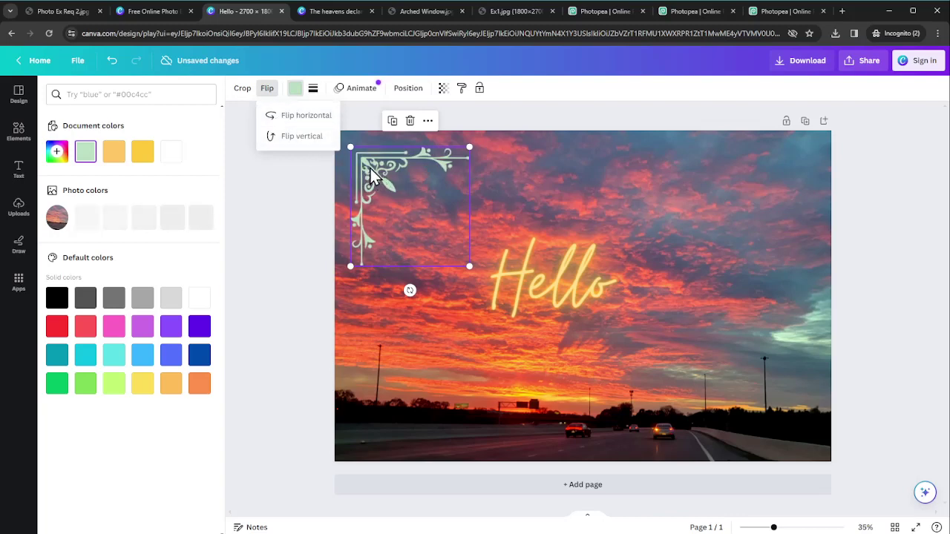
{"action": "left_click_drag", "start_coordinate": [367, 167], "coordinate": [363, 152]}
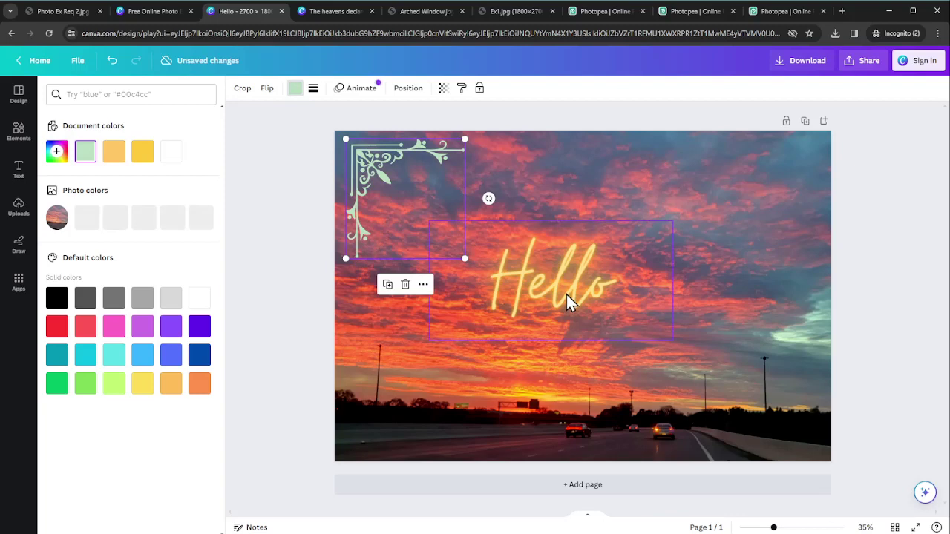
{"action": "left_click", "coordinate": [566, 295]}
{"action": "left_click", "coordinate": [655, 186]}
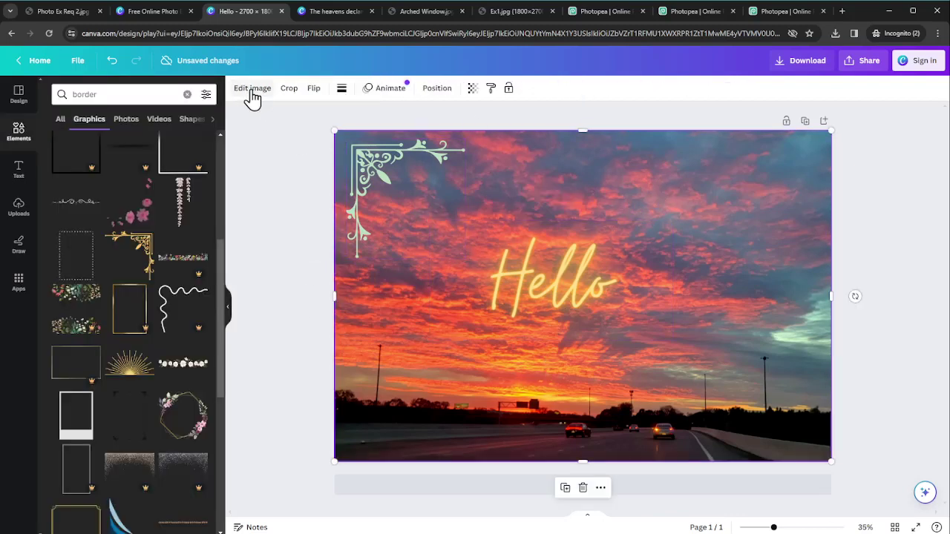
{"action": "left_click", "coordinate": [514, 290]}
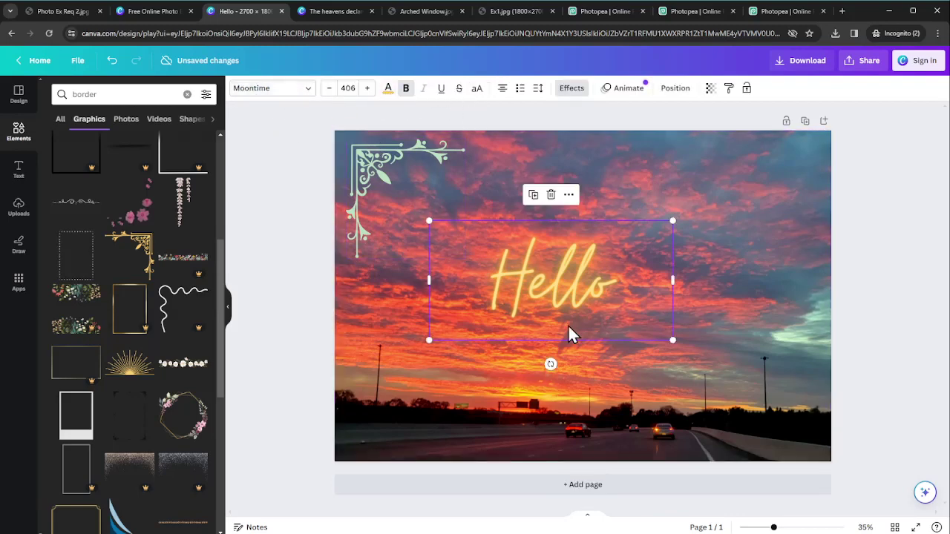
View the finished "The heavens declare" design, switch to Highway Sunset.psd in Photopea and turn off the Move tool's transform controls
{"action": "left_click", "coordinate": [331, 12]}
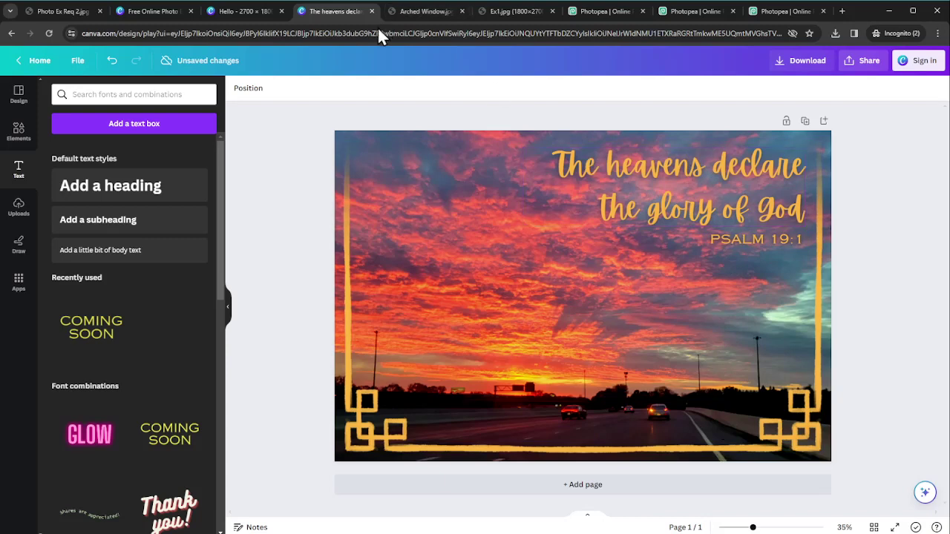
{"action": "left_click", "coordinate": [610, 13]}
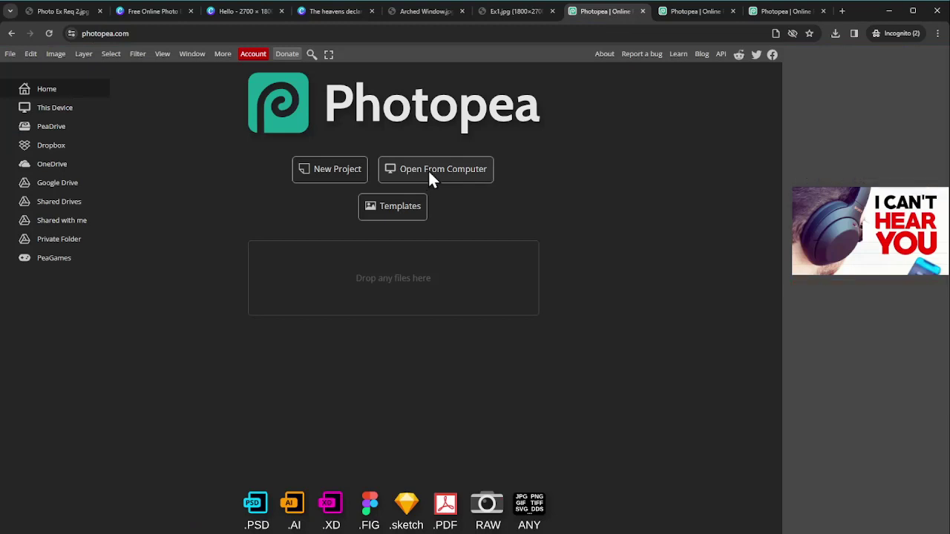
{"action": "left_click", "coordinate": [693, 13]}
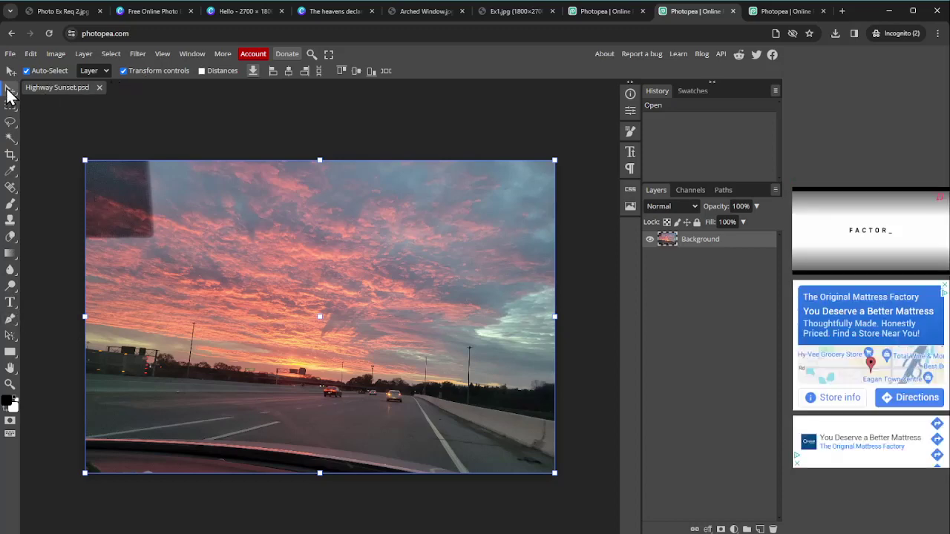
{"action": "left_click", "coordinate": [122, 71]}
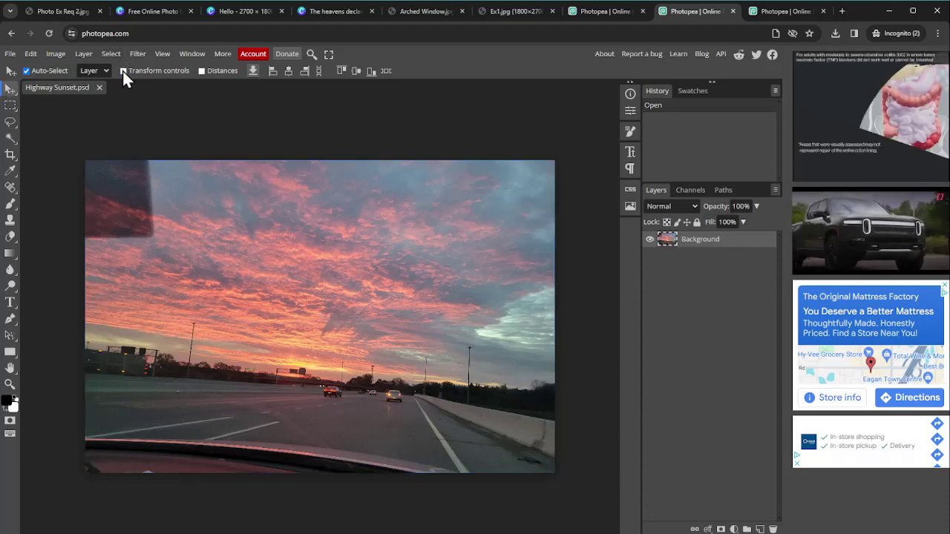
Enable the Move tool's transform controls and rotate the highway photo to -7.3° about its centre
{"action": "left_click", "coordinate": [122, 71]}
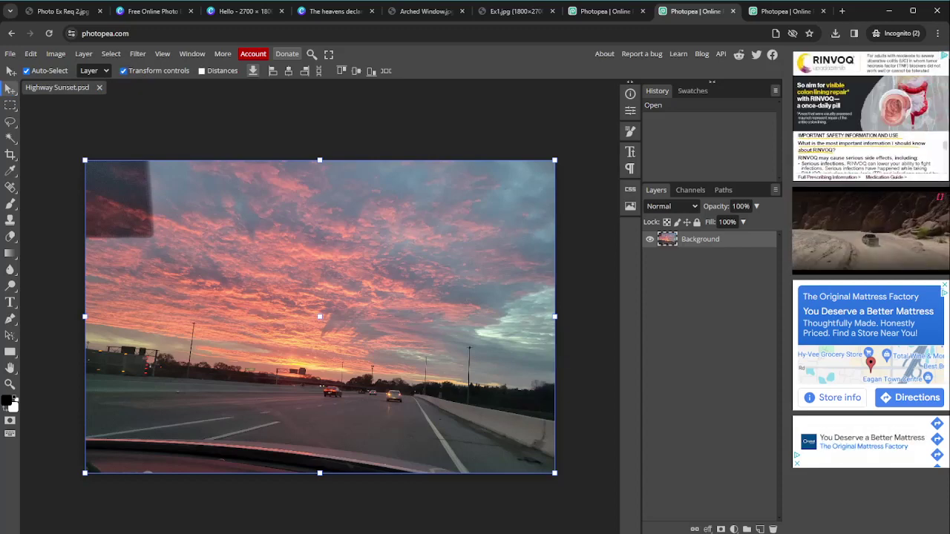
{"action": "left_click", "coordinate": [564, 345]}
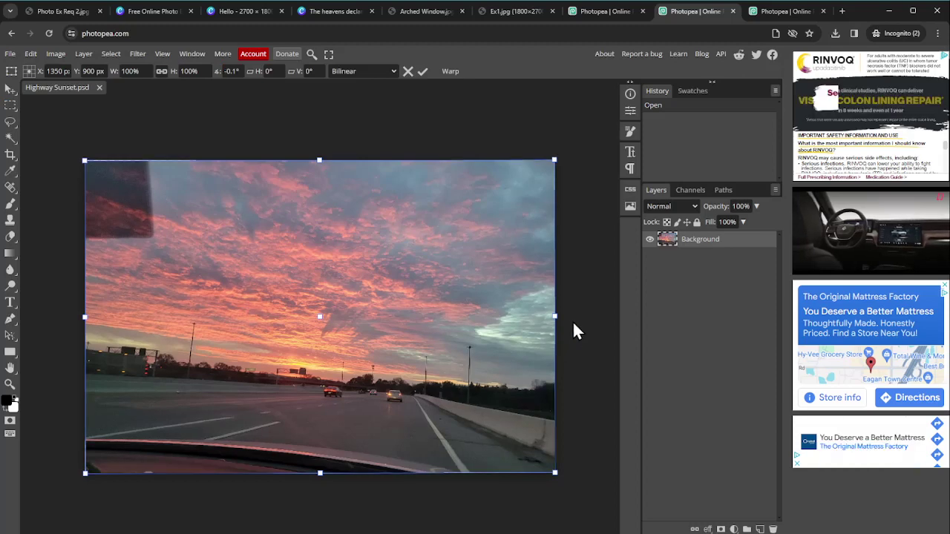
{"action": "left_click_drag", "start_coordinate": [572, 329], "coordinate": [573, 313]}
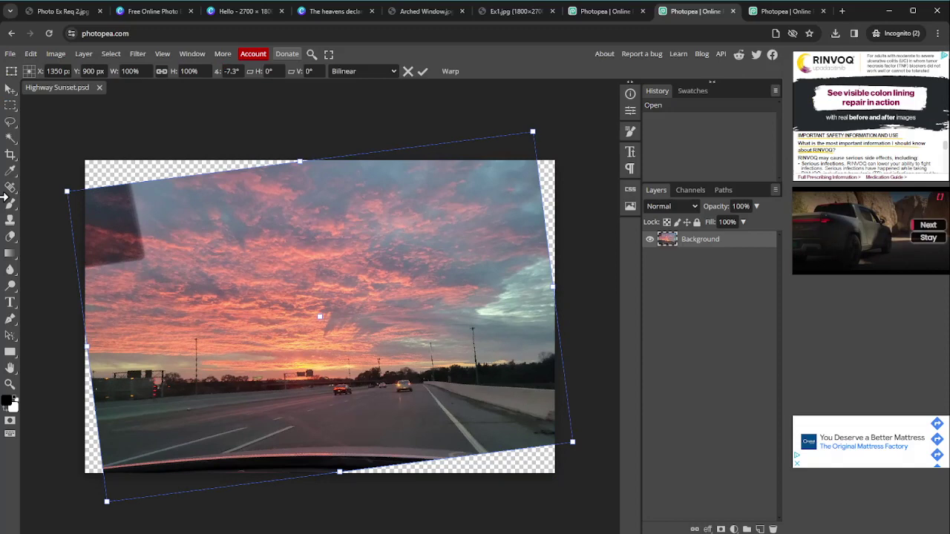
{"action": "right_click", "coordinate": [10, 158]}
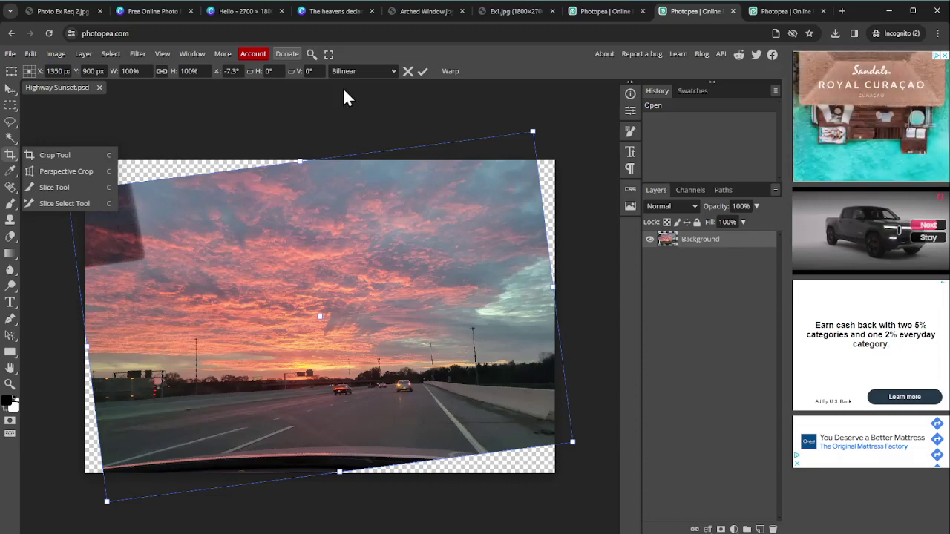
{"action": "left_click", "coordinate": [420, 73]}
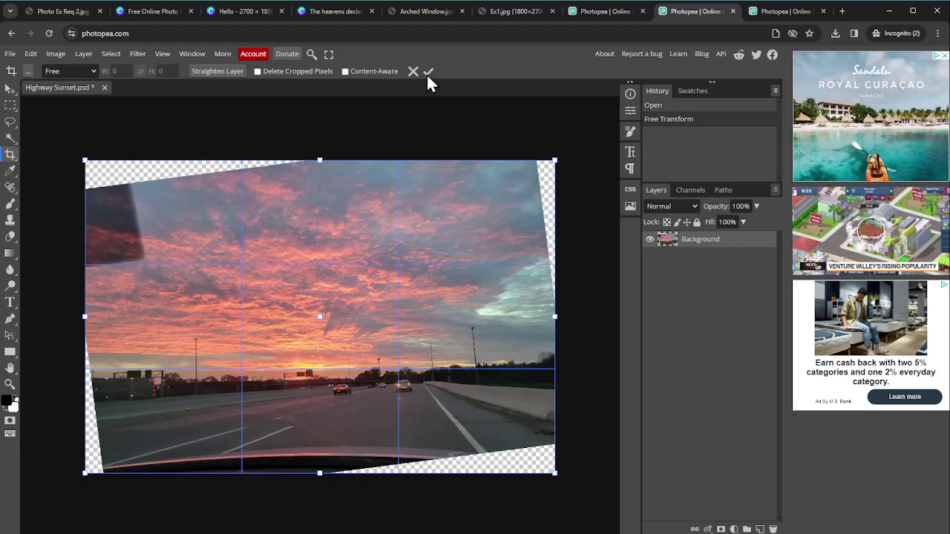
Crop the photo at a fixed 2700:1800 ratio, leaving out the transparent corners, the dark mirror and the car's hood
{"action": "left_click", "coordinate": [430, 73]}
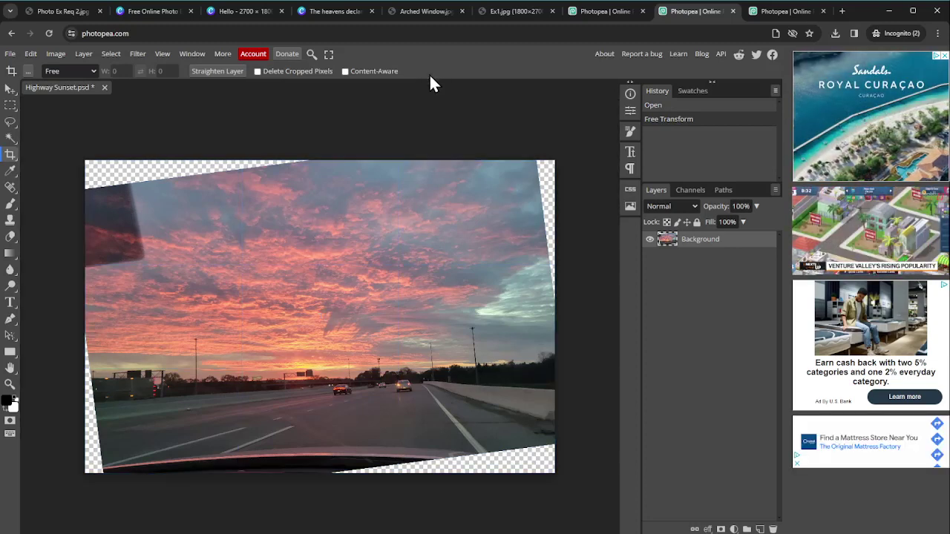
{"action": "left_click", "coordinate": [95, 93]}
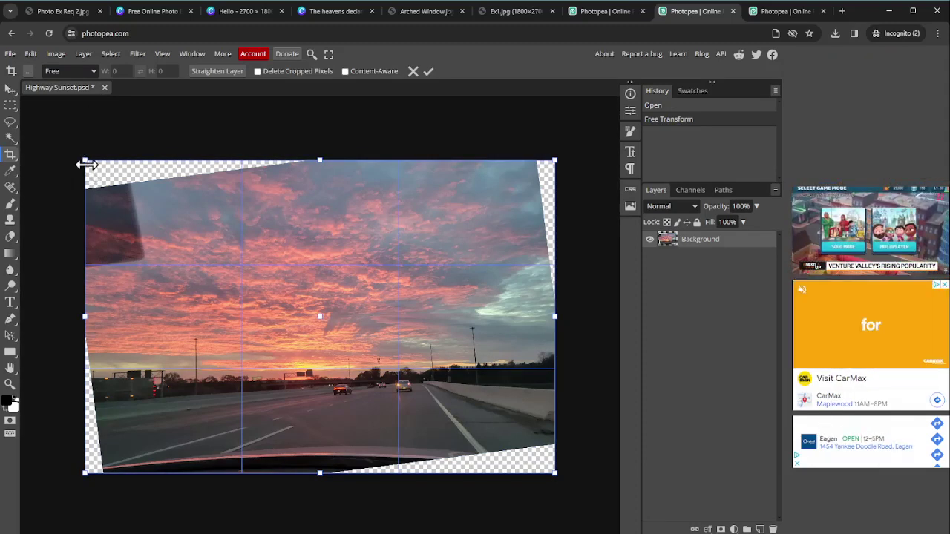
{"action": "left_click_drag", "start_coordinate": [85, 159], "coordinate": [85, 253]}
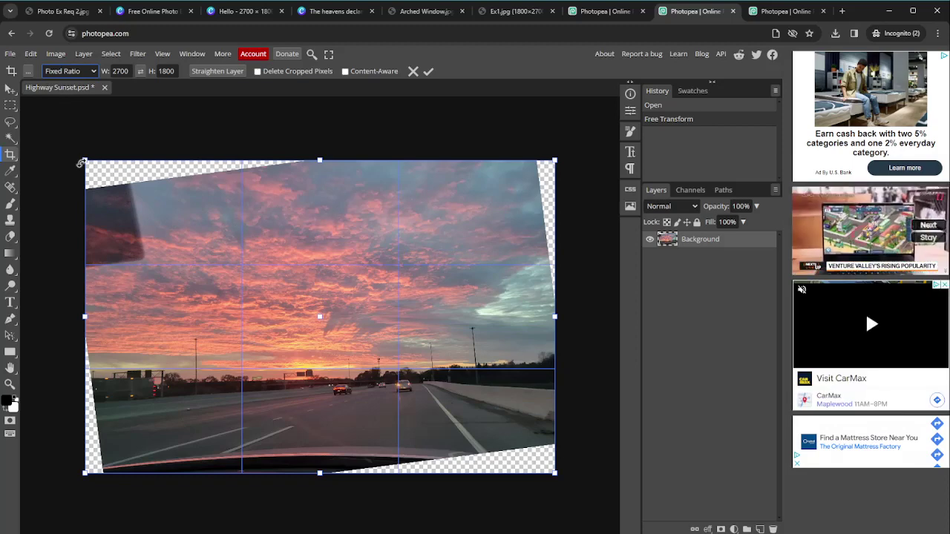
{"action": "left_click_drag", "start_coordinate": [86, 161], "coordinate": [180, 244]}
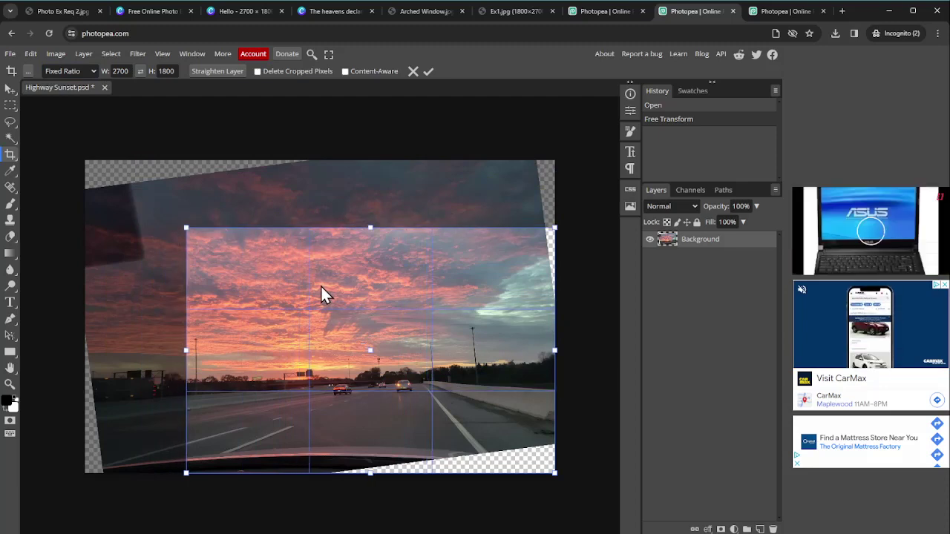
{"action": "left_click_drag", "start_coordinate": [320, 286], "coordinate": [292, 244]}
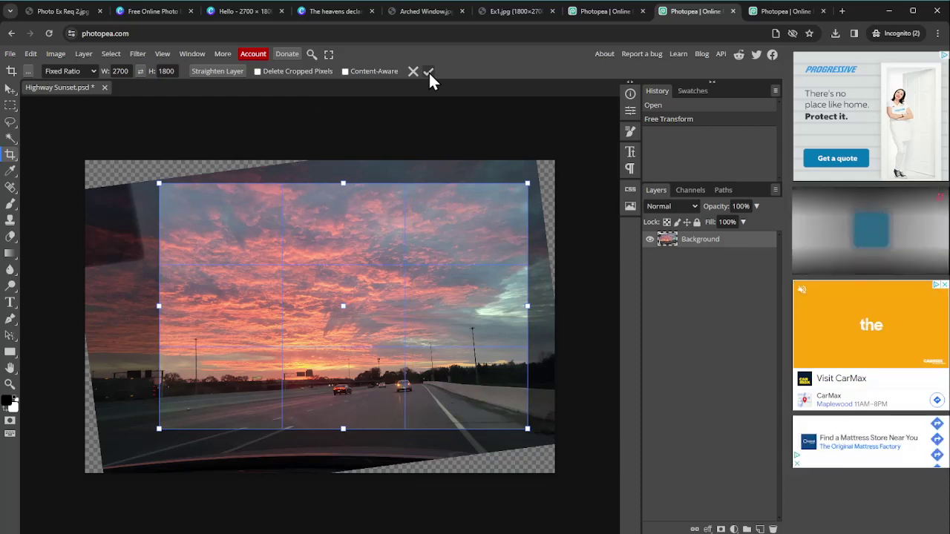
{"action": "left_click", "coordinate": [428, 71]}
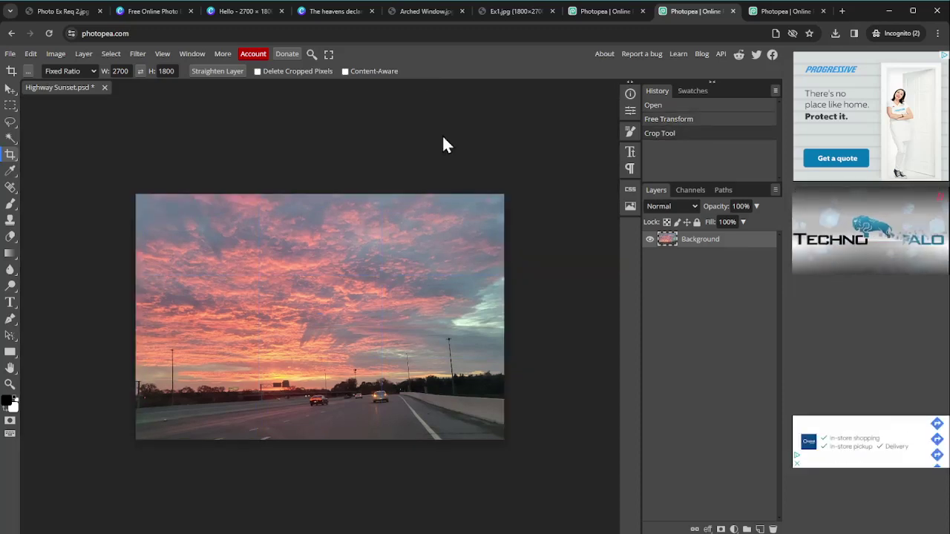
Try a Black & White adjustment on the cropped photo with Red at 288, reset the values and dismiss the adjustment
{"action": "left_click", "coordinate": [10, 90]}
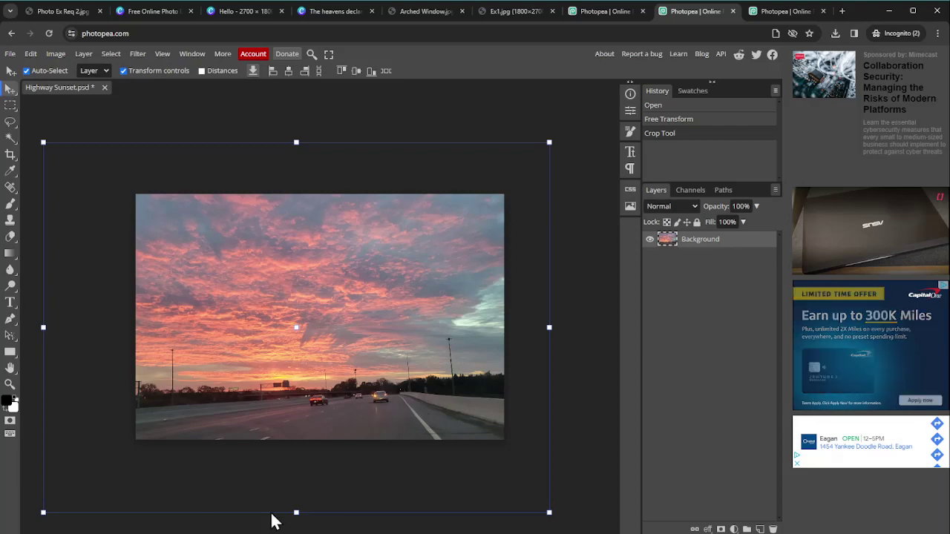
{"action": "left_click", "coordinate": [57, 53]}
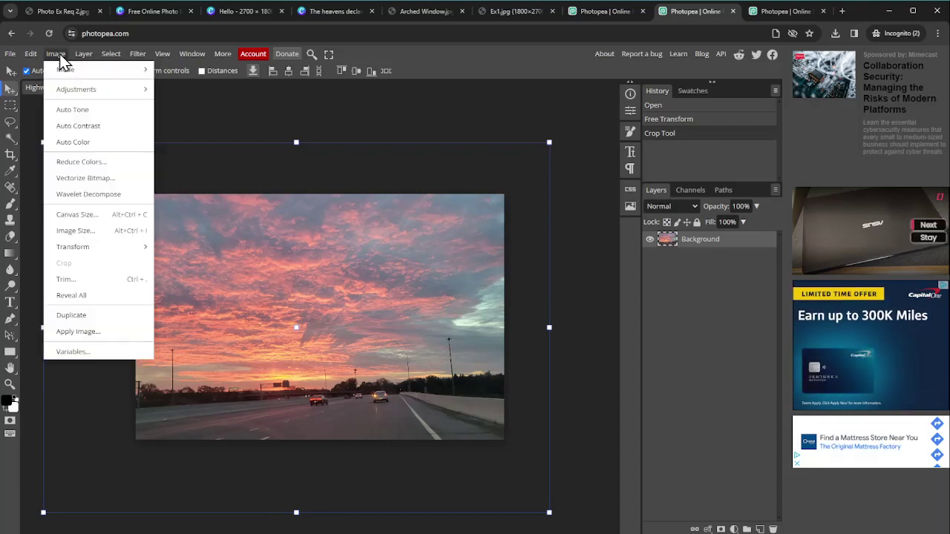
{"action": "mouse_move", "coordinate": [72, 100]}
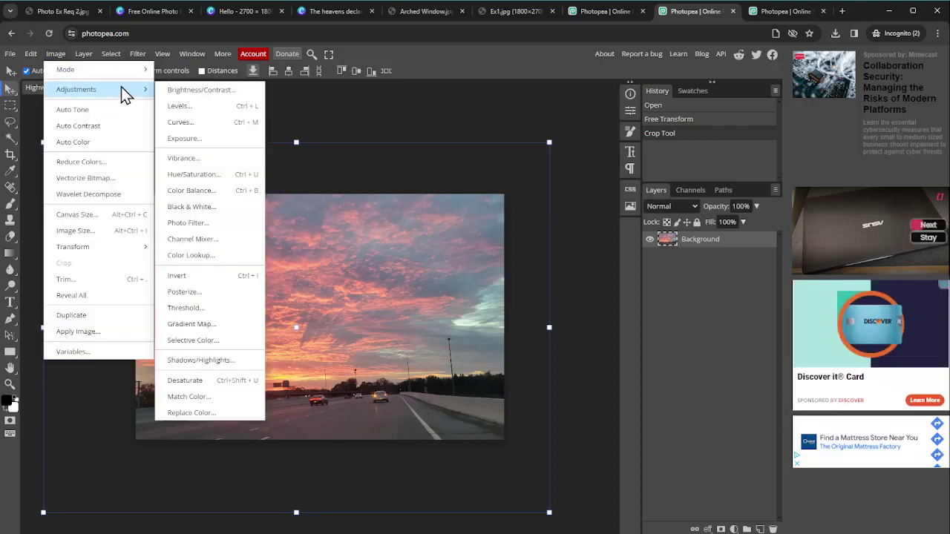
{"action": "left_click", "coordinate": [195, 207]}
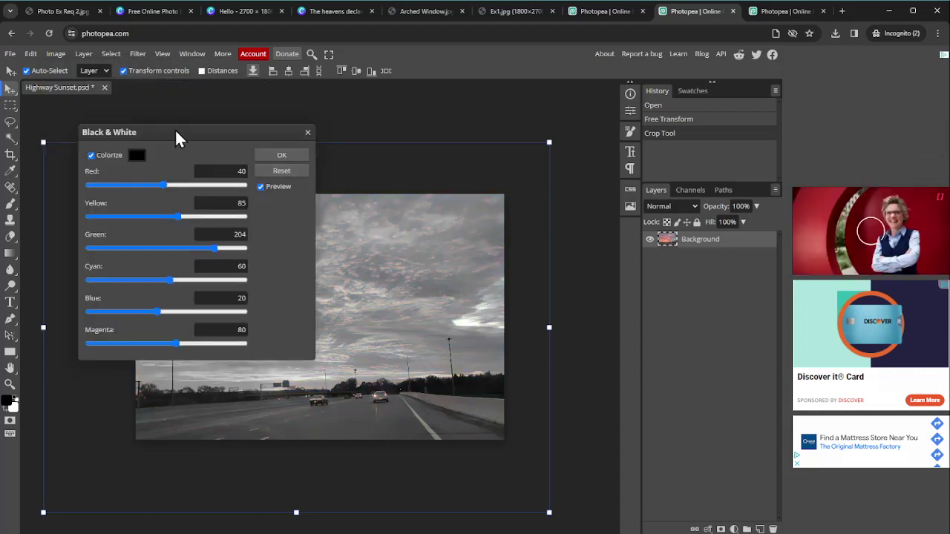
{"action": "left_click_drag", "start_coordinate": [178, 139], "coordinate": [480, 104]}
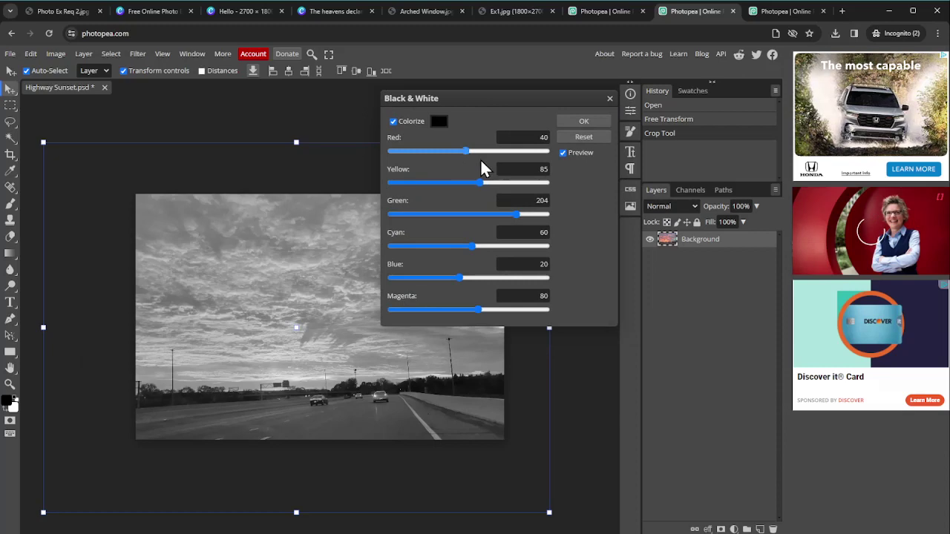
{"action": "left_click", "coordinate": [468, 150]}
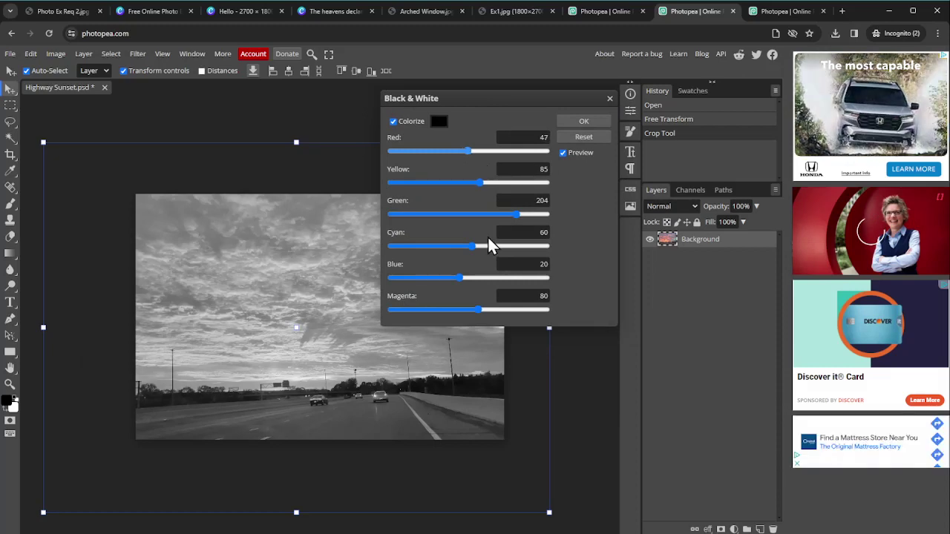
{"action": "left_click", "coordinate": [546, 151]}
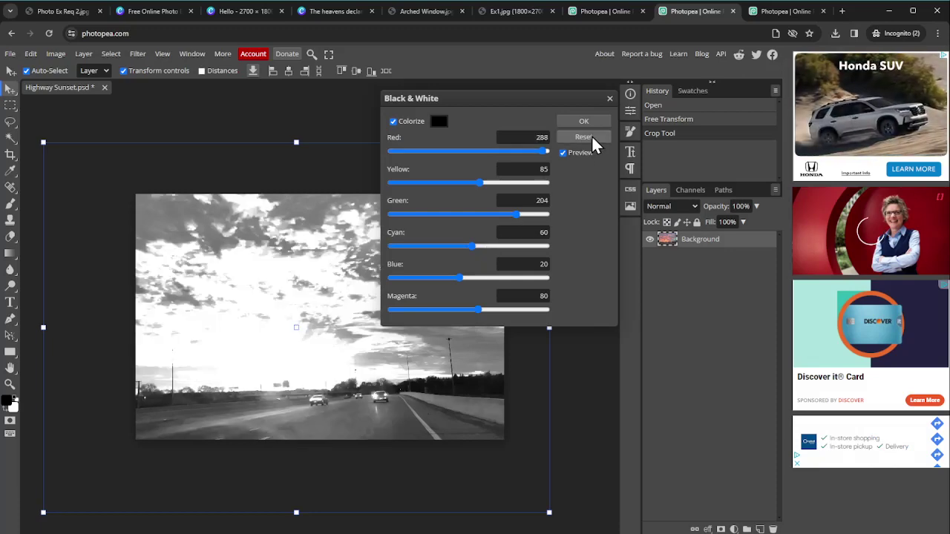
{"action": "key", "text": "Tab"}
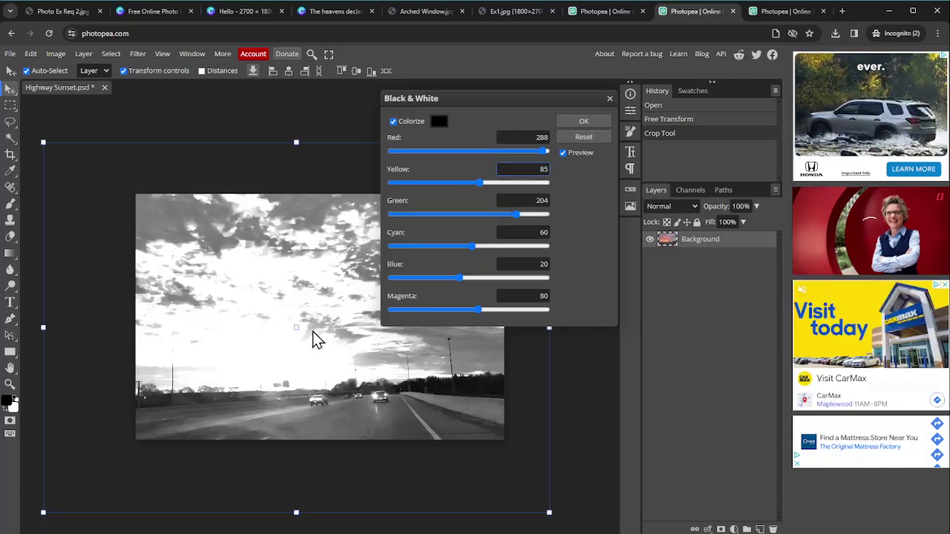
{"action": "left_click", "coordinate": [584, 138]}
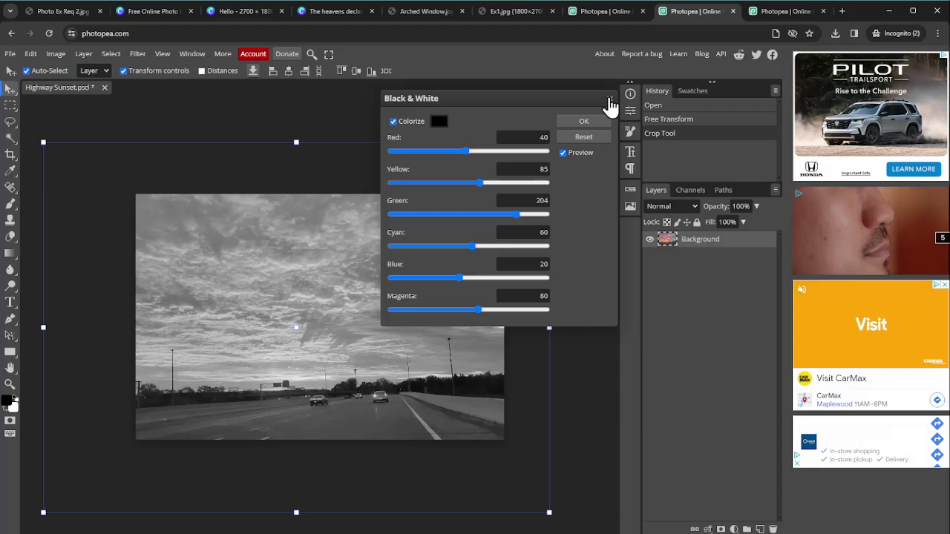
{"action": "left_click", "coordinate": [609, 100]}
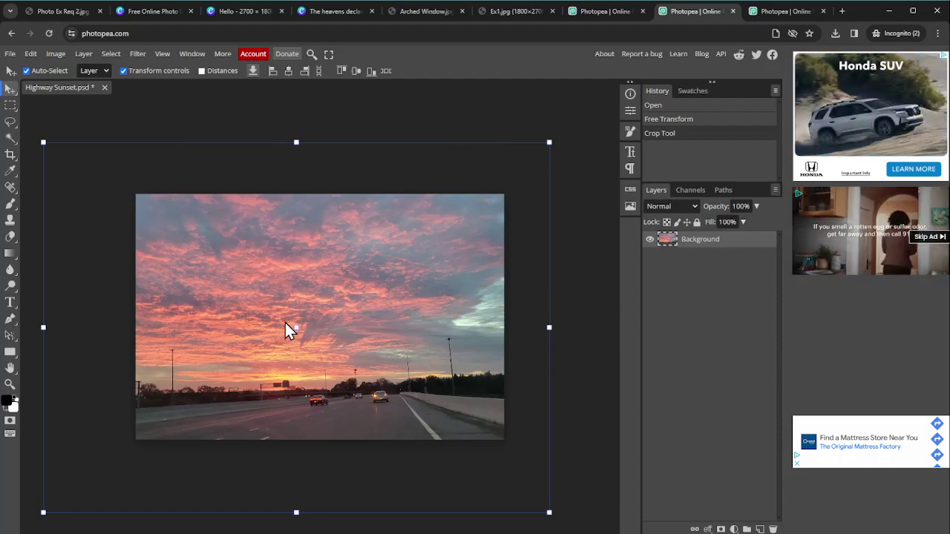
Apply a Brightness/Contrast adjustment to the photo with Brightness -32 and Contrast 22
{"action": "left_click", "coordinate": [52, 52]}
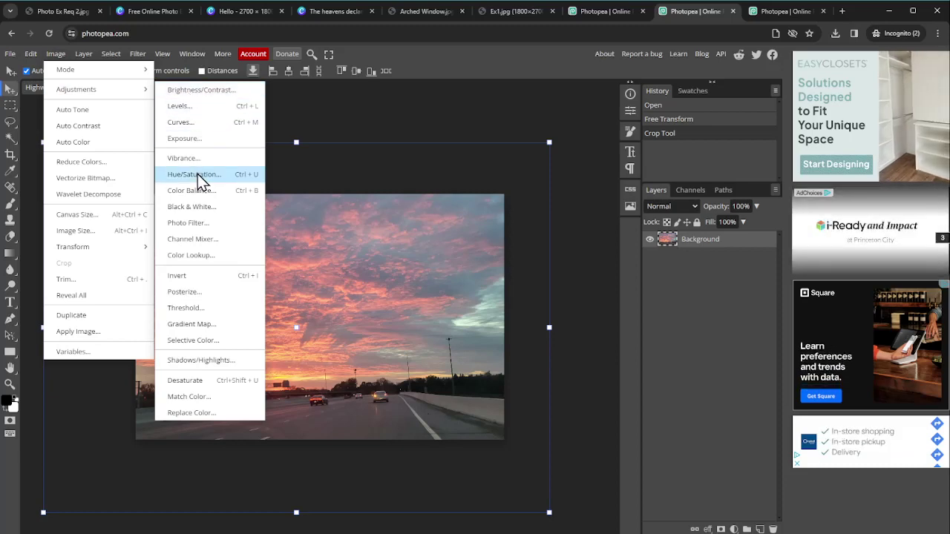
{"action": "key", "text": "Escape"}
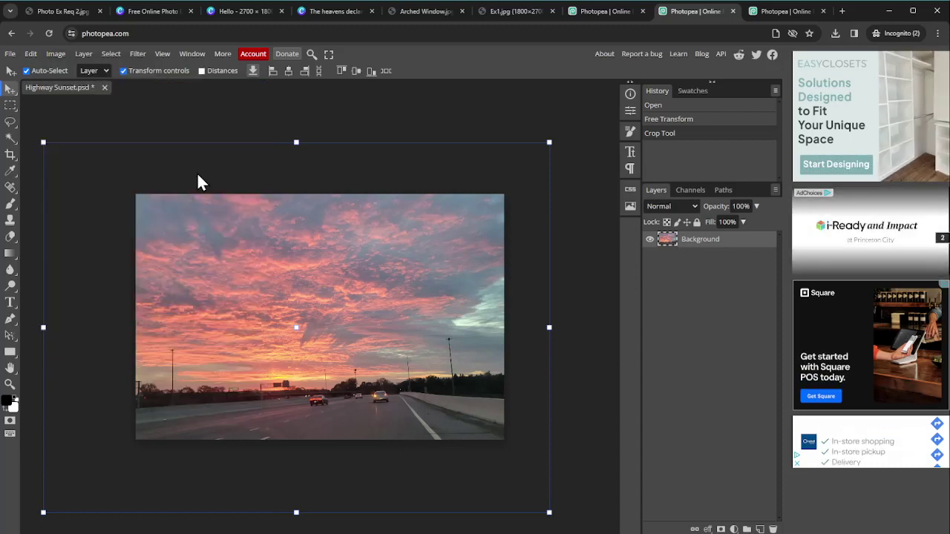
{"action": "left_click", "coordinate": [55, 57]}
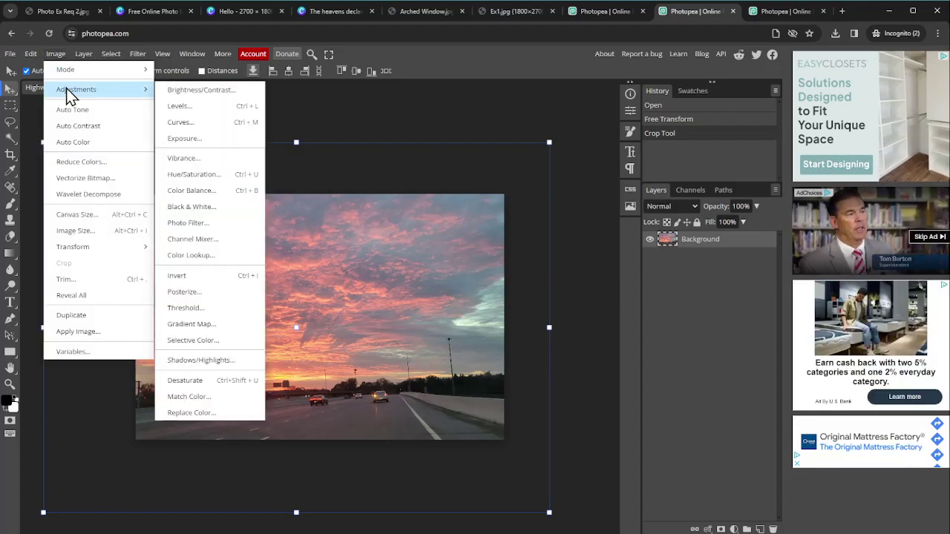
{"action": "left_click", "coordinate": [174, 90]}
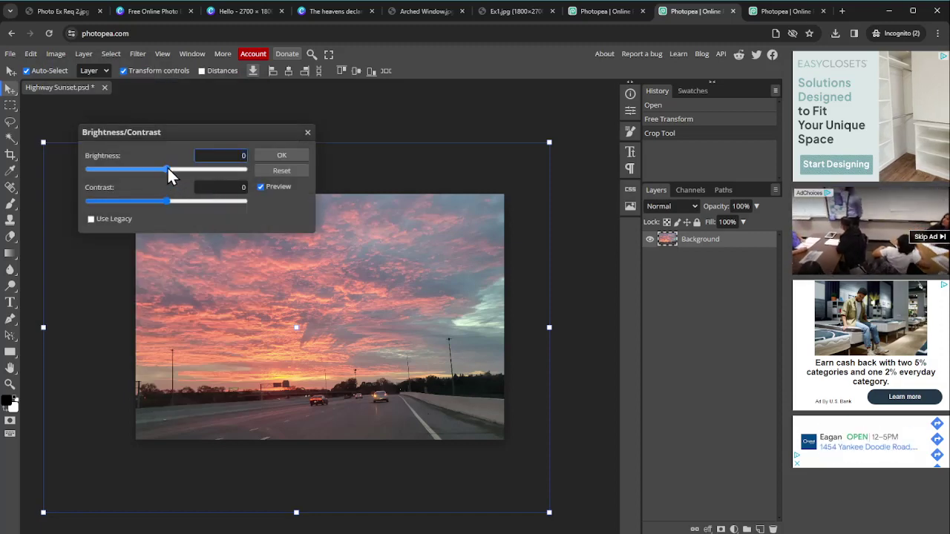
{"action": "left_click_drag", "start_coordinate": [167, 167], "coordinate": [150, 169]}
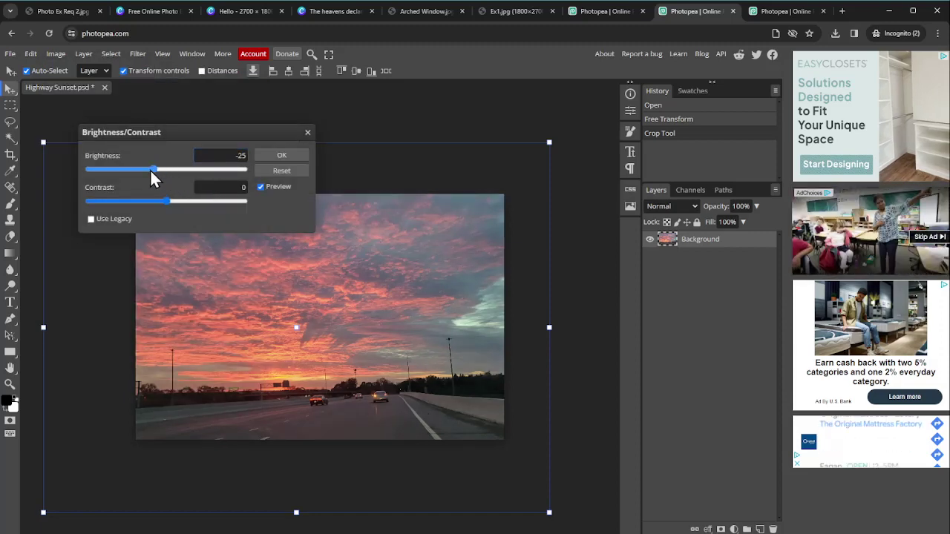
{"action": "left_click", "coordinate": [181, 205]}
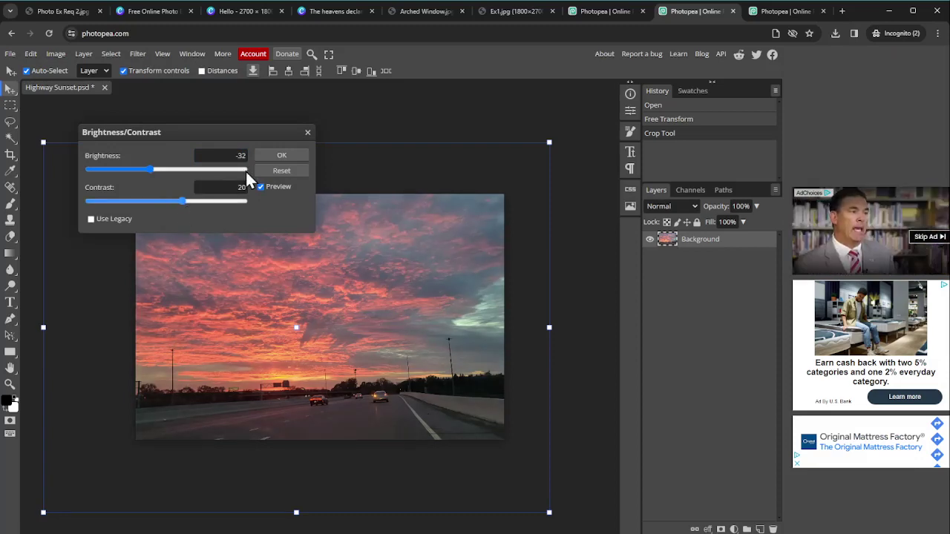
{"action": "key", "text": "Up"}
{"action": "key", "text": "Up"}
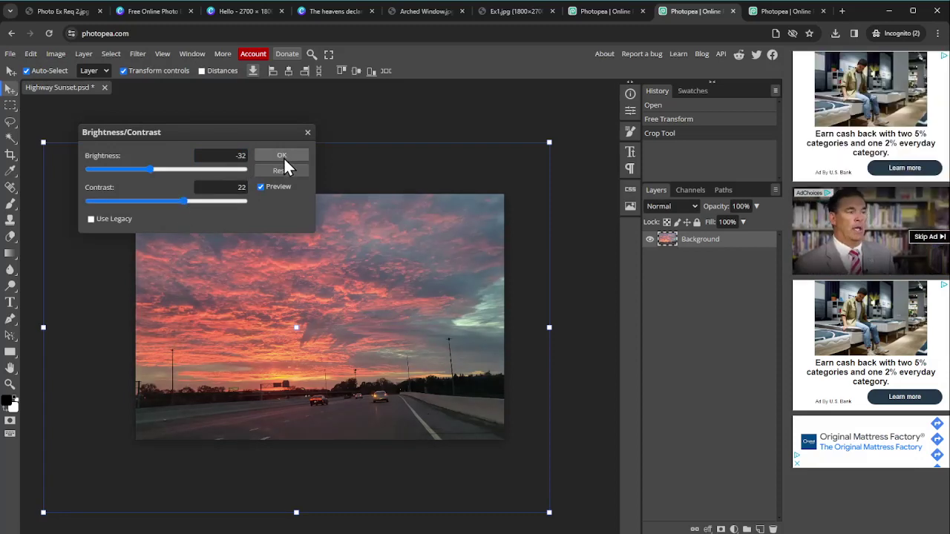
{"action": "left_click", "coordinate": [283, 157]}
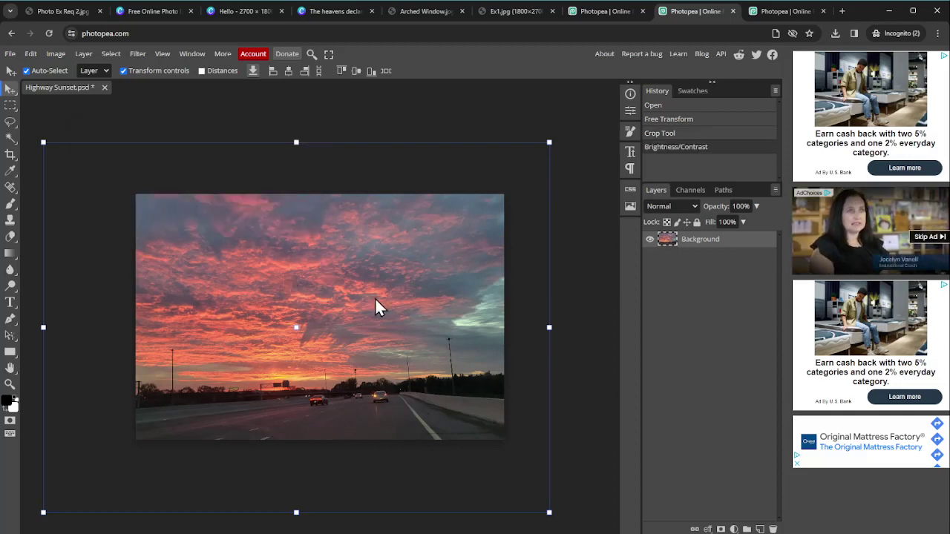
Add the black text "fafaggsgsg" in Digory Doodles 24 px to the sky and scale it up to about 336%
{"action": "left_click", "coordinate": [10, 303]}
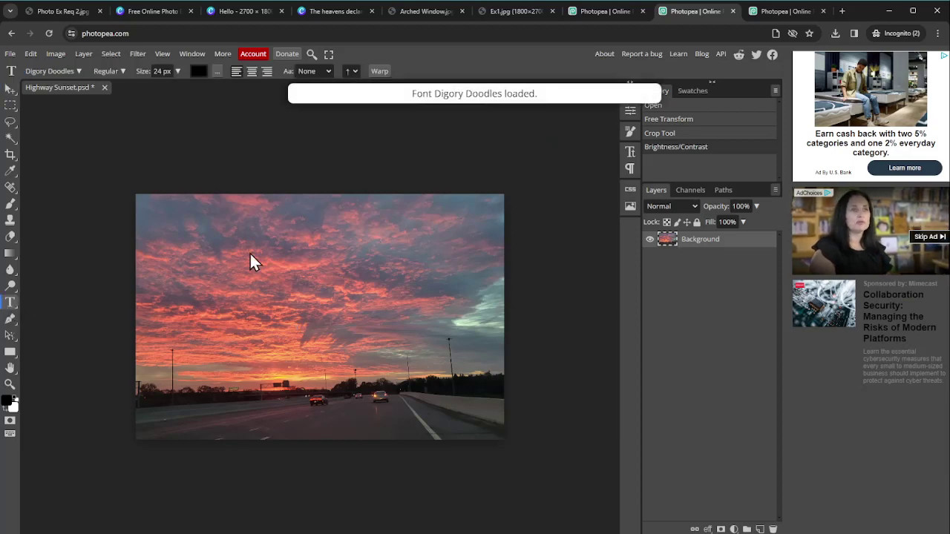
{"action": "left_click", "coordinate": [289, 269]}
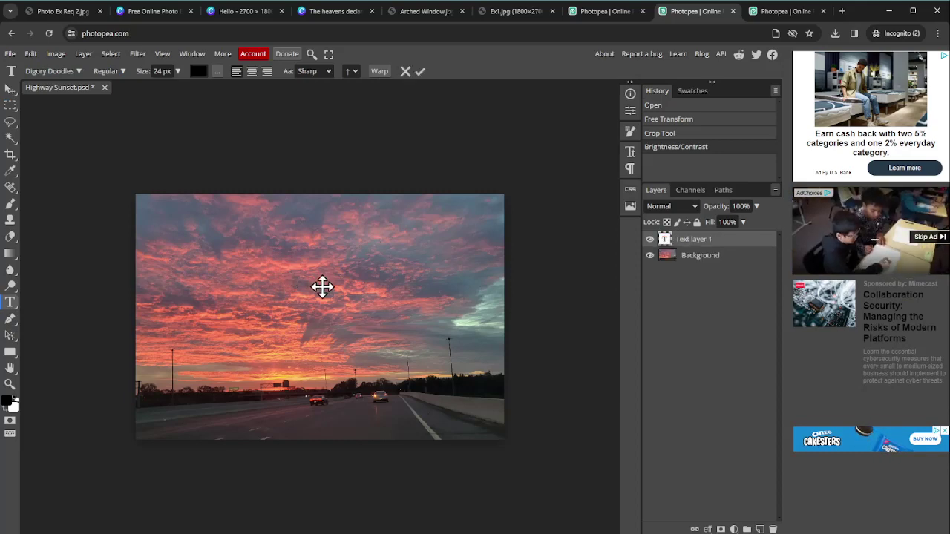
{"action": "key", "text": "ctrl+v"}
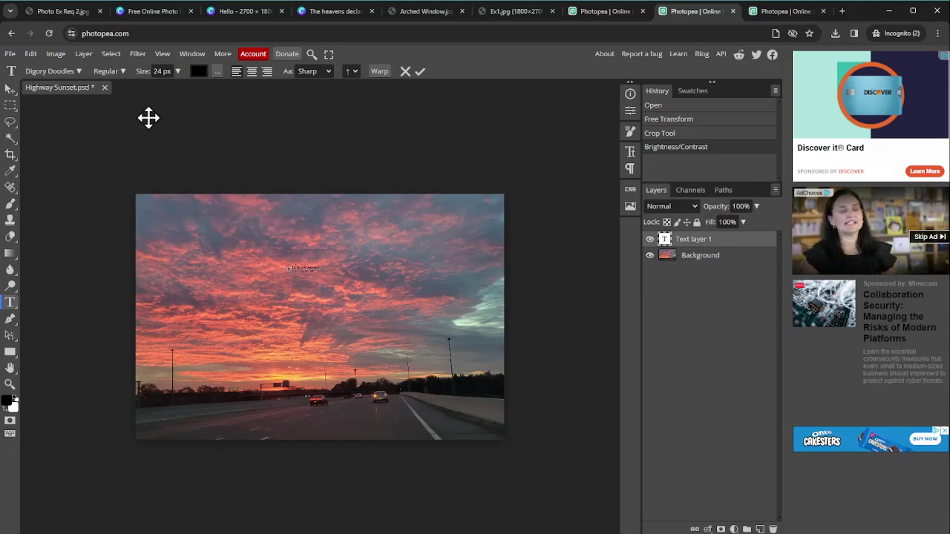
{"action": "left_click", "coordinate": [10, 89]}
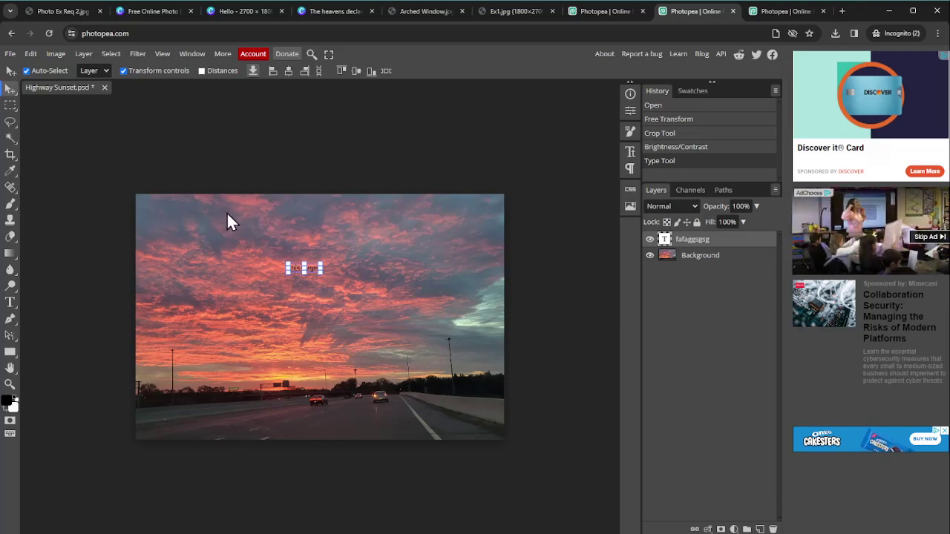
{"action": "left_click_drag", "start_coordinate": [226, 212], "coordinate": [237, 223]}
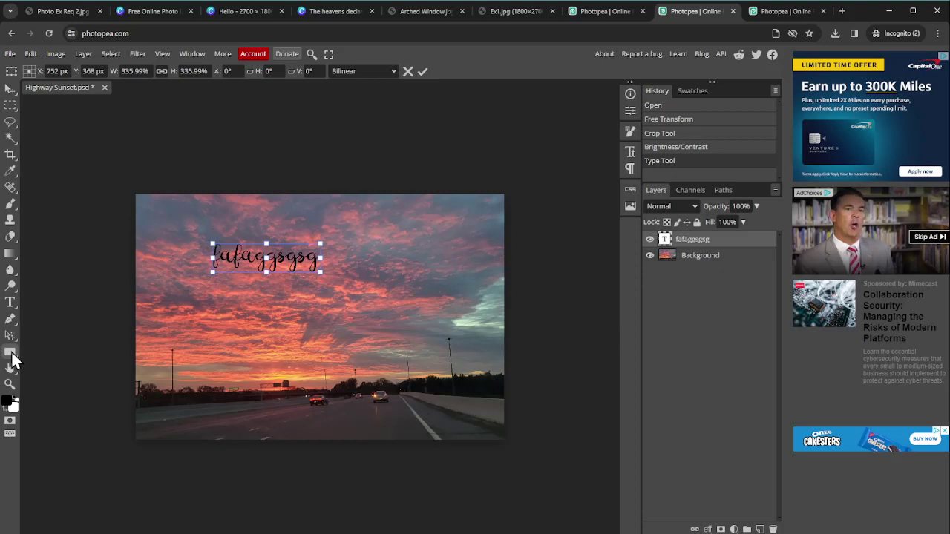
{"action": "key", "text": "Return"}
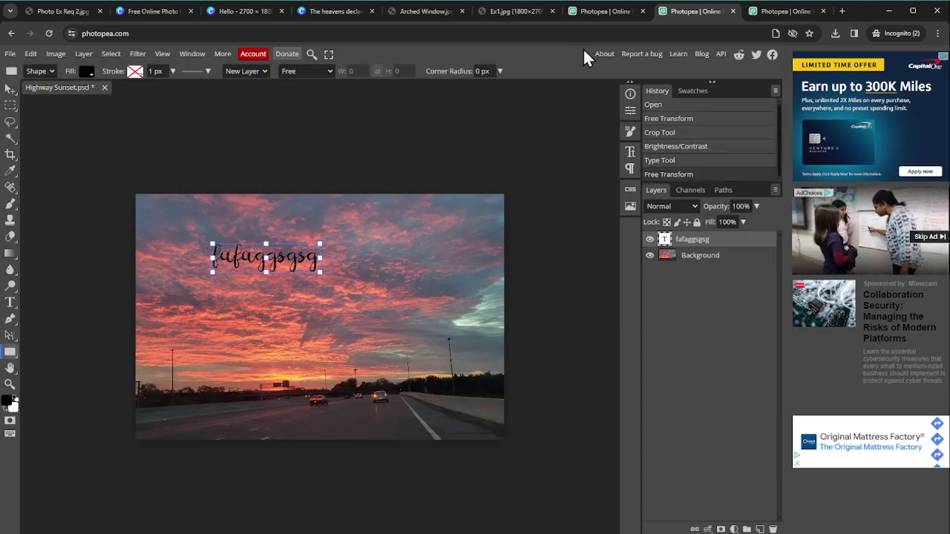
In the Highway Sunset document with the yellow border, erase the tall right-hand light pole's upper part from the Background layer with the Spot Healing Brush
{"action": "left_click", "coordinate": [780, 10]}
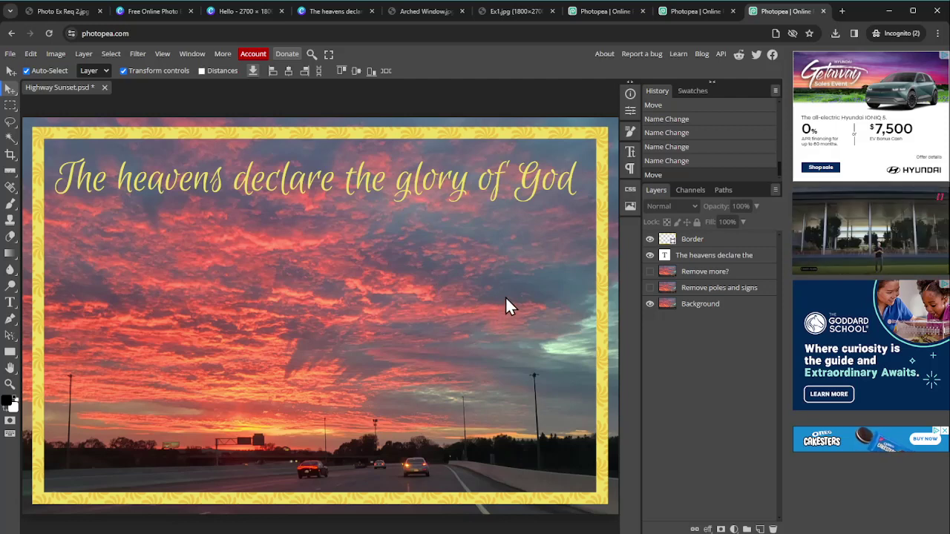
{"action": "left_click", "coordinate": [9, 189]}
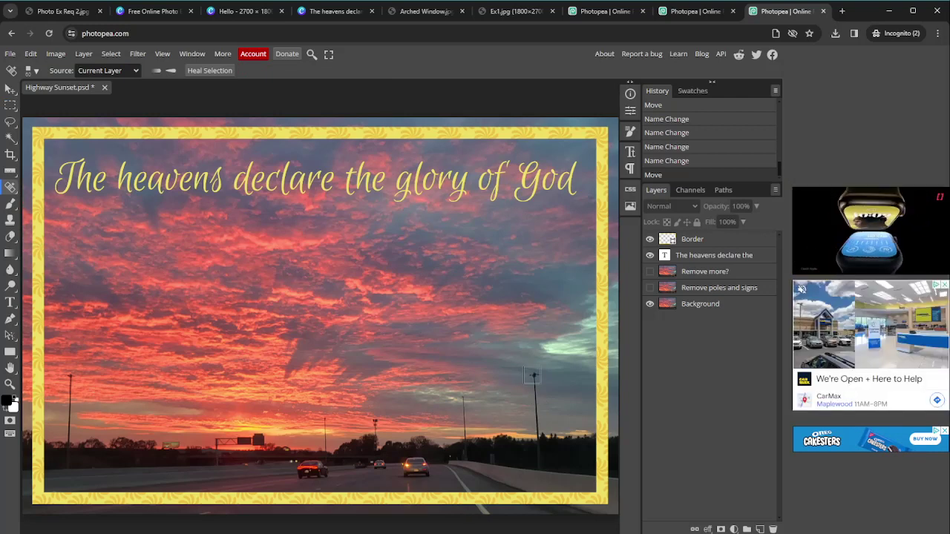
{"action": "left_click", "coordinate": [532, 376]}
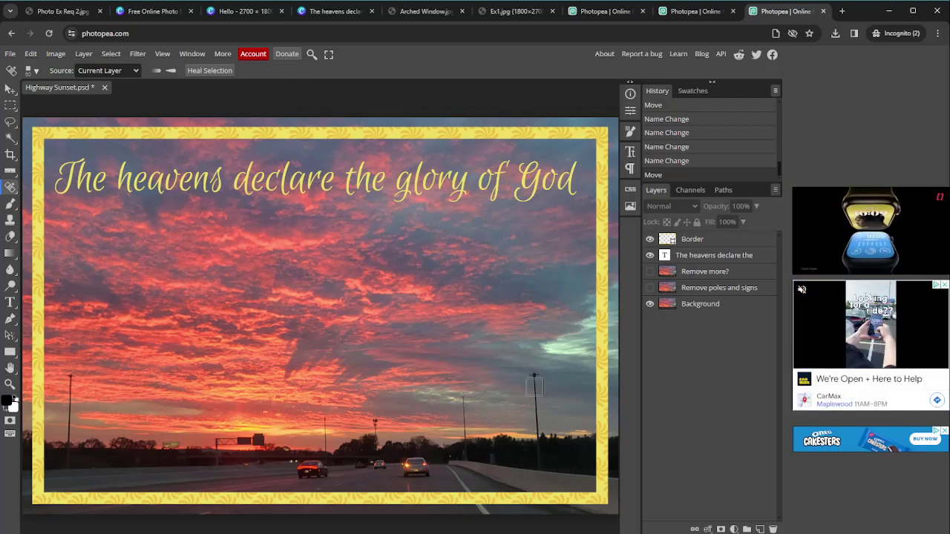
{"action": "left_click", "coordinate": [694, 308]}
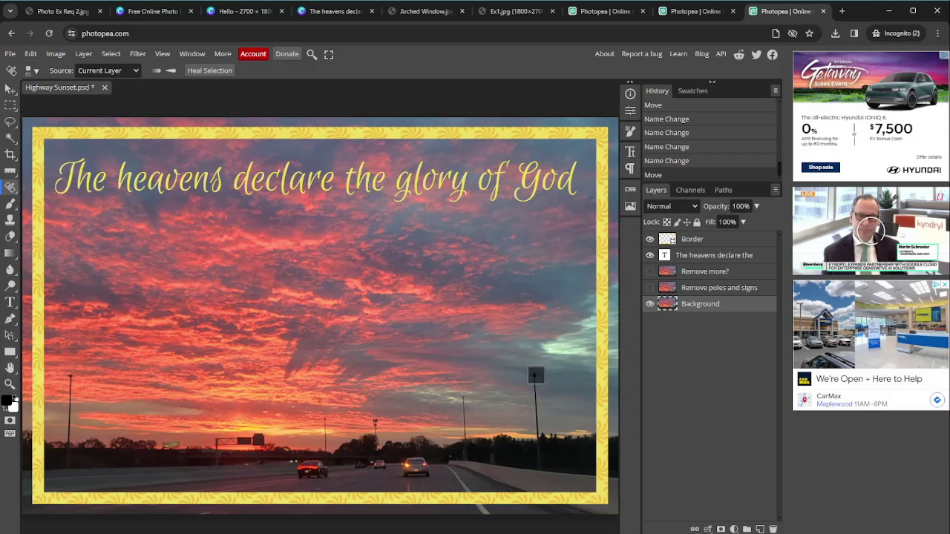
{"action": "left_click_drag", "start_coordinate": [536, 376], "coordinate": [535, 417]}
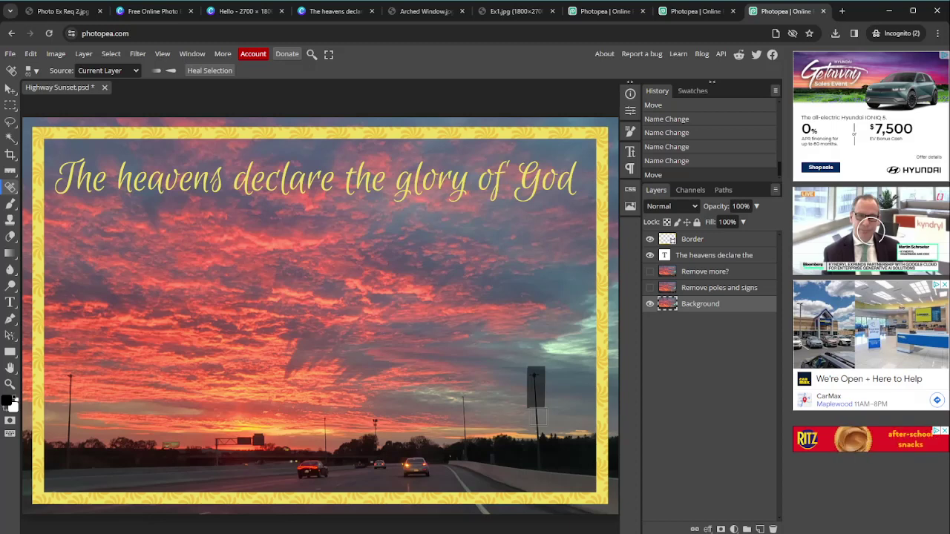
{"action": "left_click_drag", "start_coordinate": [536, 417], "coordinate": [536, 417]}
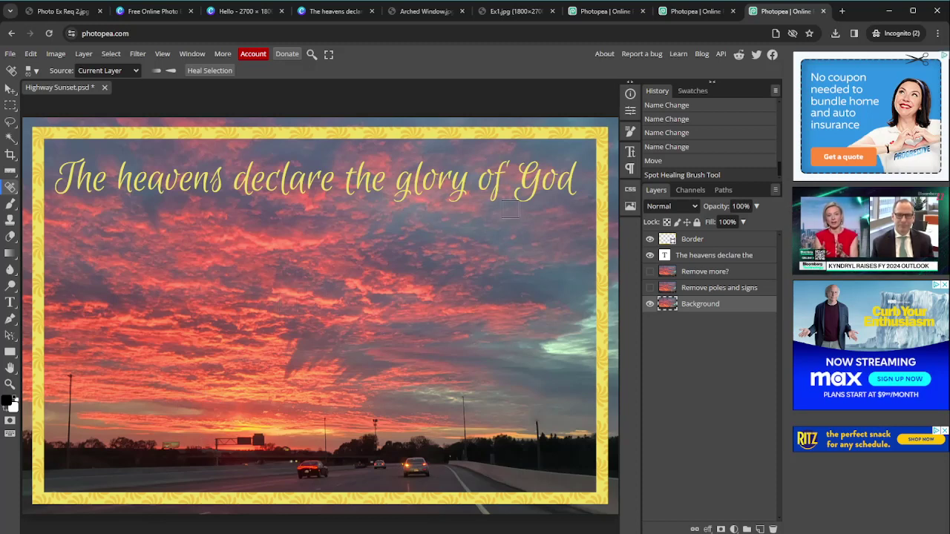
Make the "Remove poles and signs" and "Remove more?" layers visible, and switch to Canva's Free Online Photo Editor page
{"action": "left_click", "coordinate": [650, 288]}
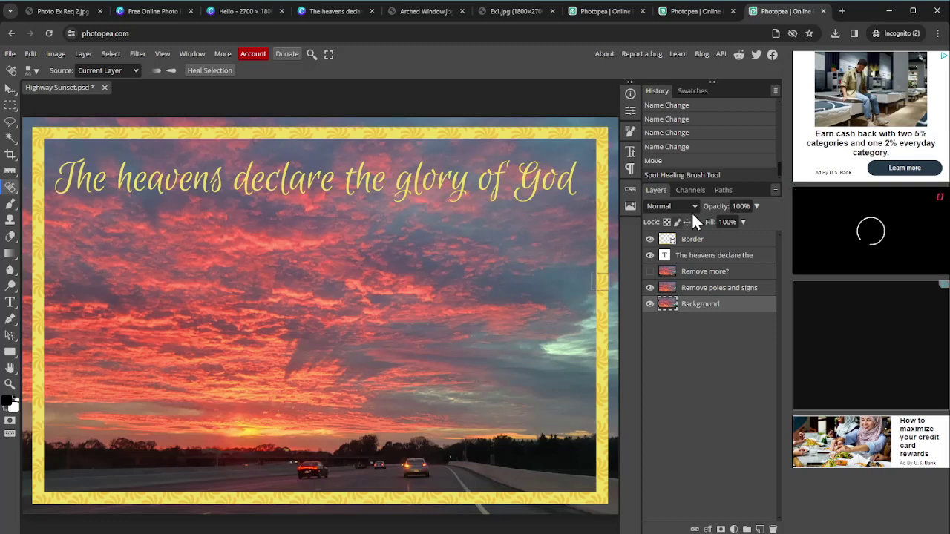
{"action": "left_click", "coordinate": [649, 271]}
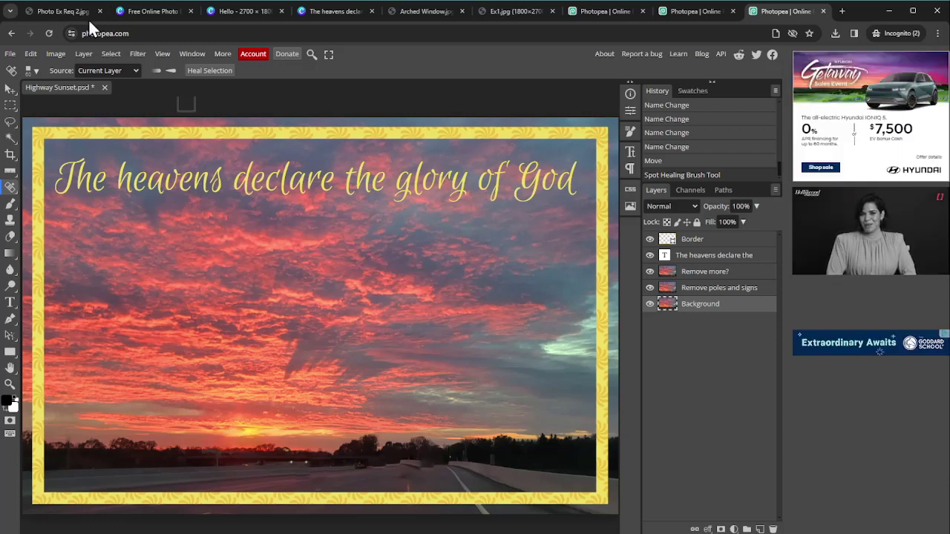
{"action": "left_click", "coordinate": [156, 9]}
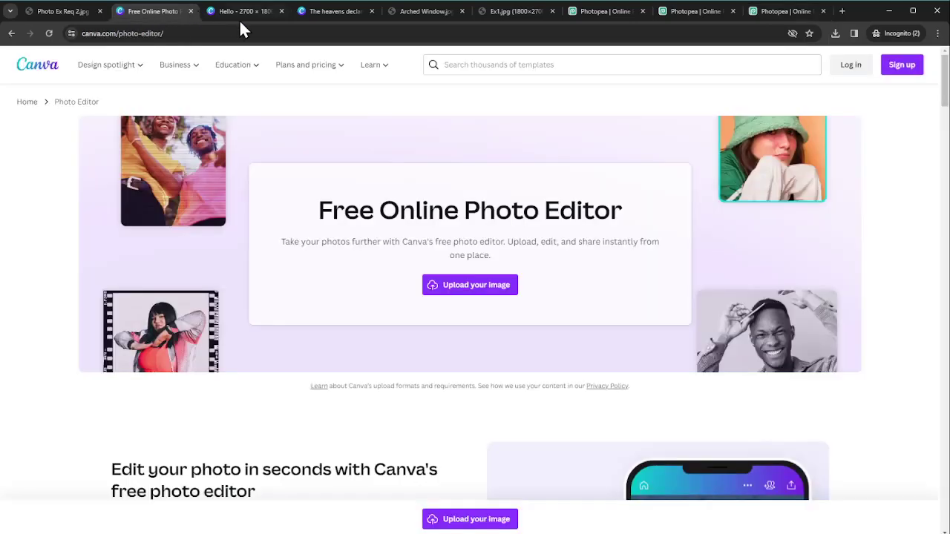